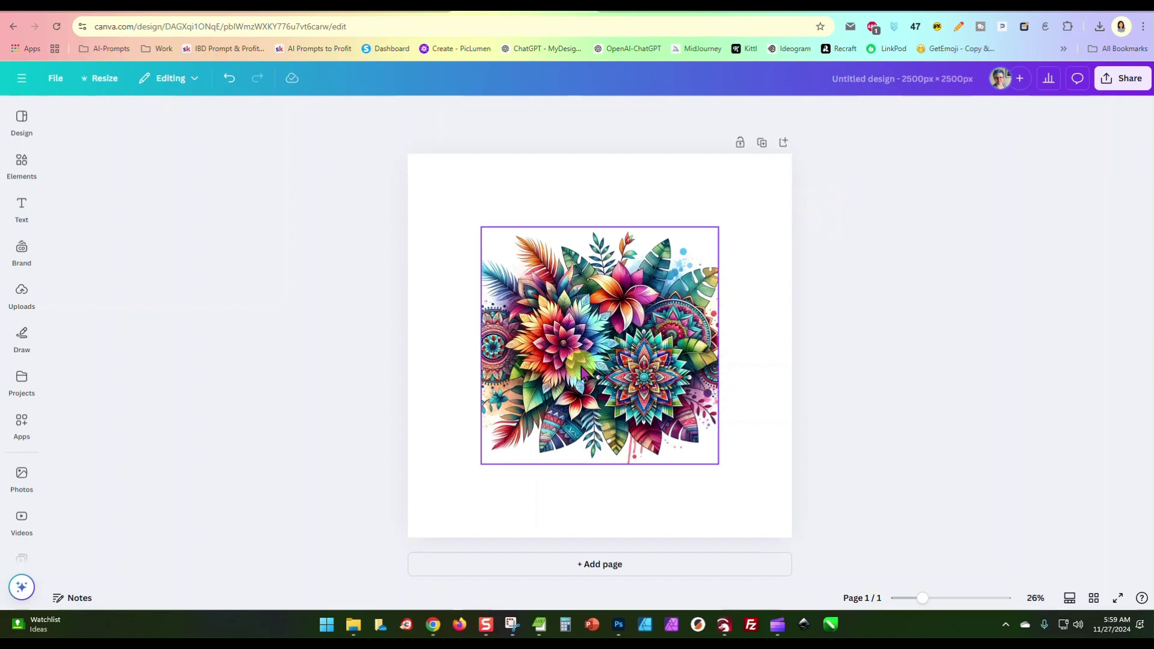
# - Nudge the floral mandala to the page centre, zoom to 41% and reselect it
pyautogui.moveTo(582, 372); pyautogui.dragTo(582, 365)
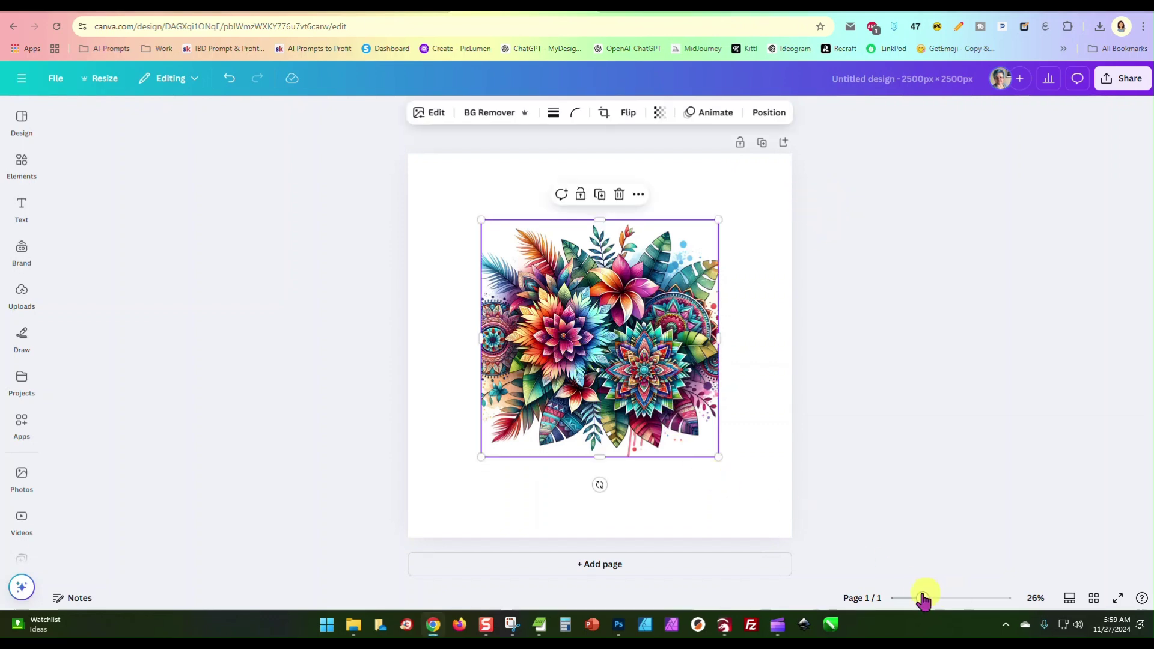
pyautogui.moveTo(923, 598); pyautogui.dragTo(937, 600)
pyautogui.click(335, 308)
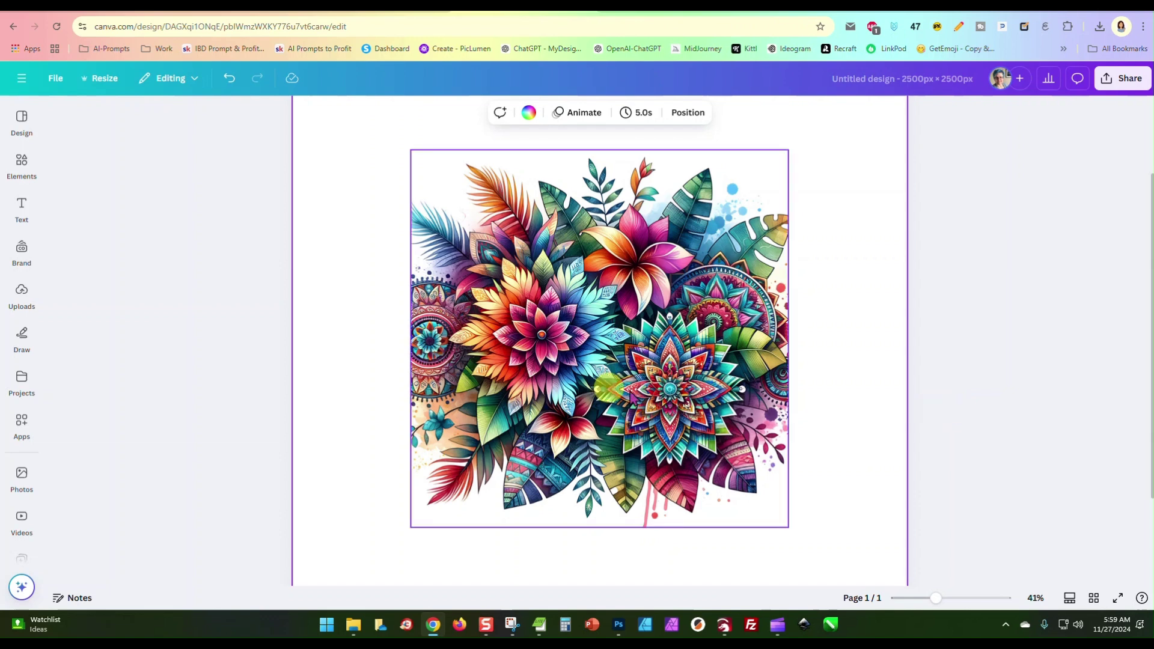
pyautogui.click(627, 389)
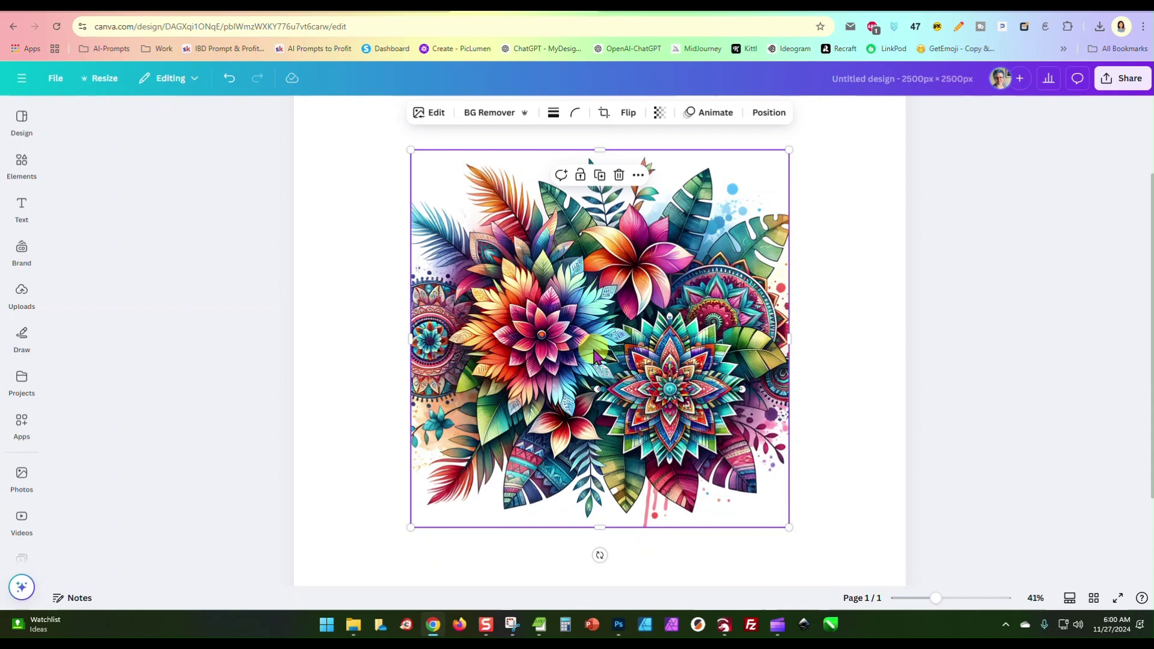
# - Magic Expand the mandala freeform, widening its frame left and right, and generate the fill
pyautogui.click(432, 114)
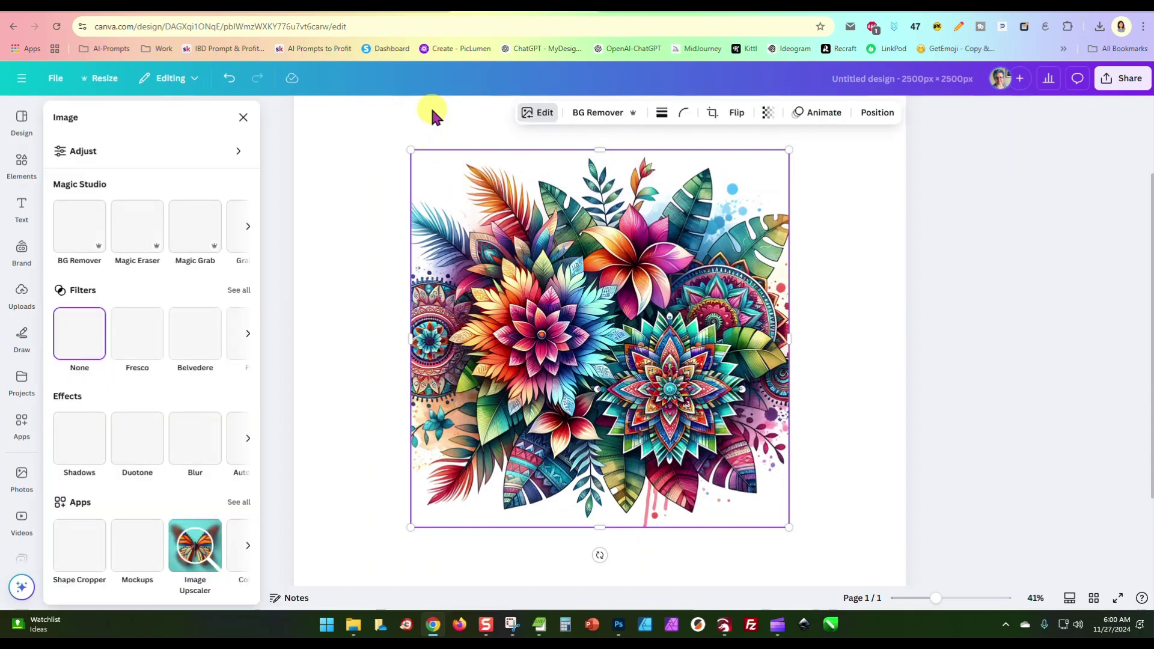
pyautogui.click(248, 234)
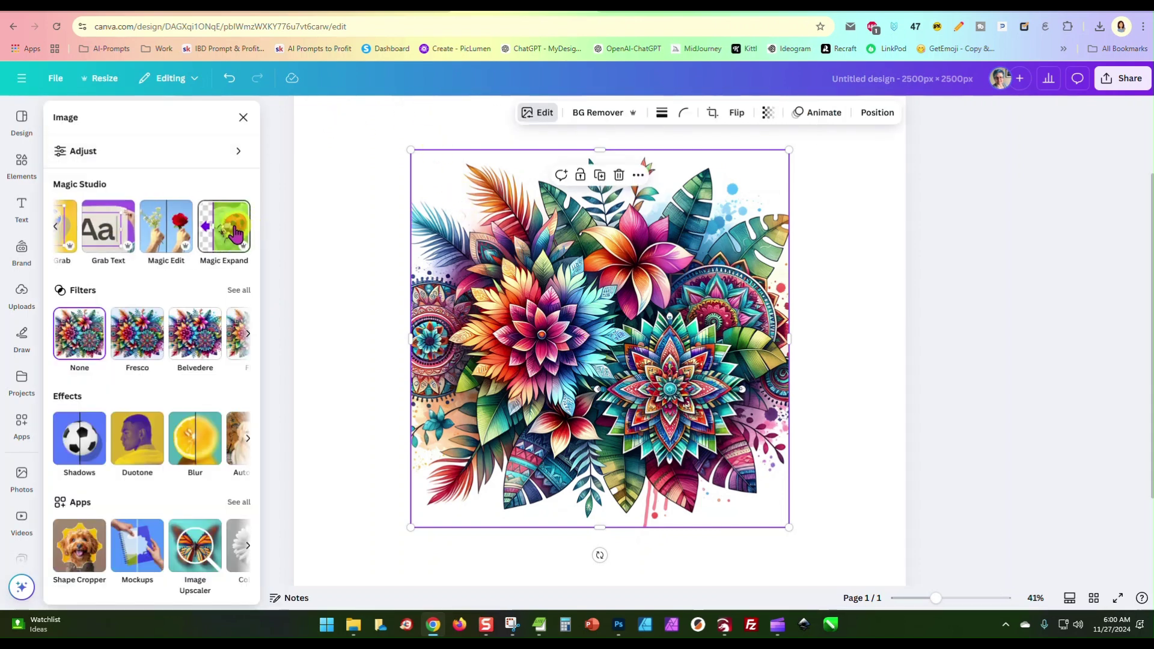
pyautogui.click(223, 230)
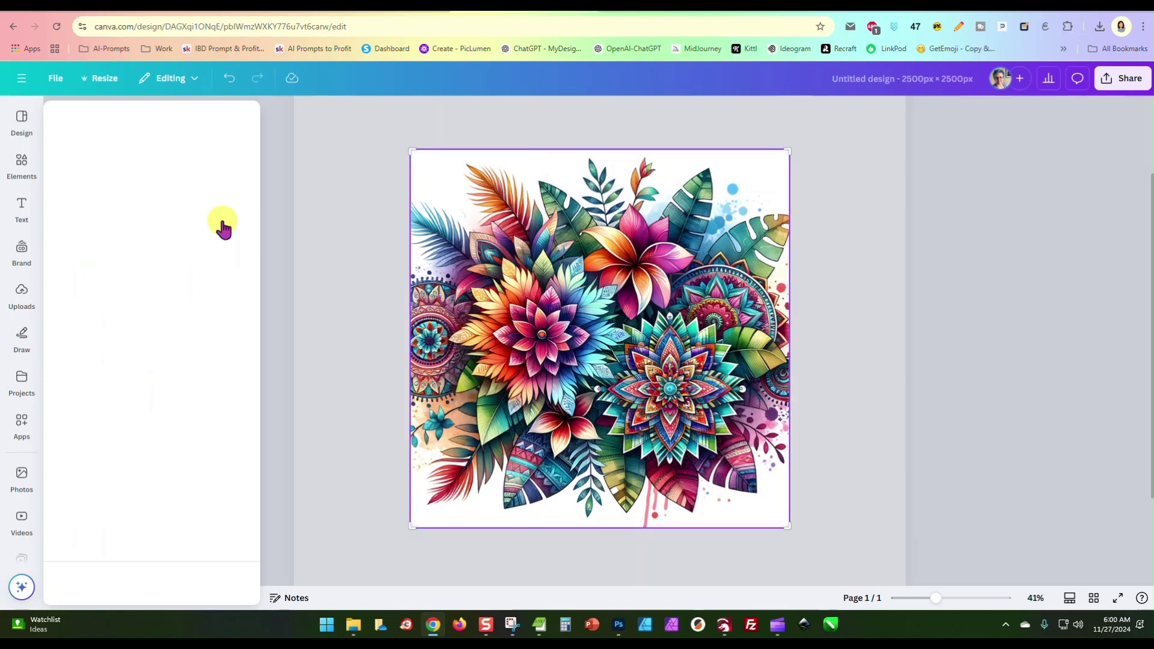
pyautogui.click(83, 232)
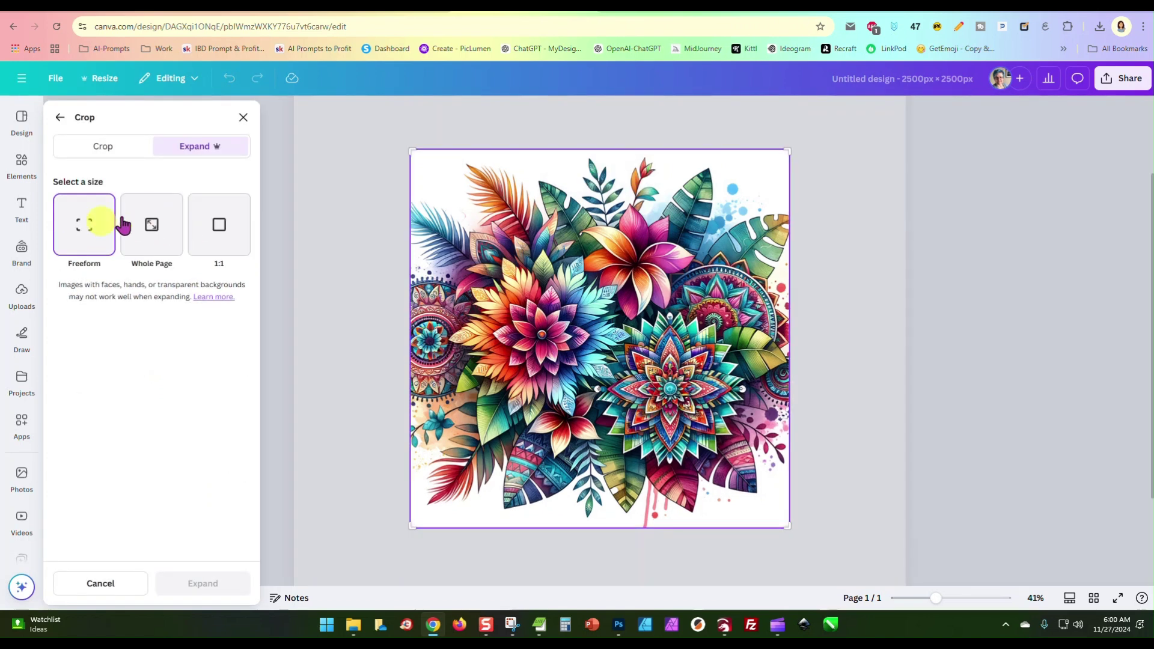
pyautogui.moveTo(410, 152); pyautogui.dragTo(359, 155)
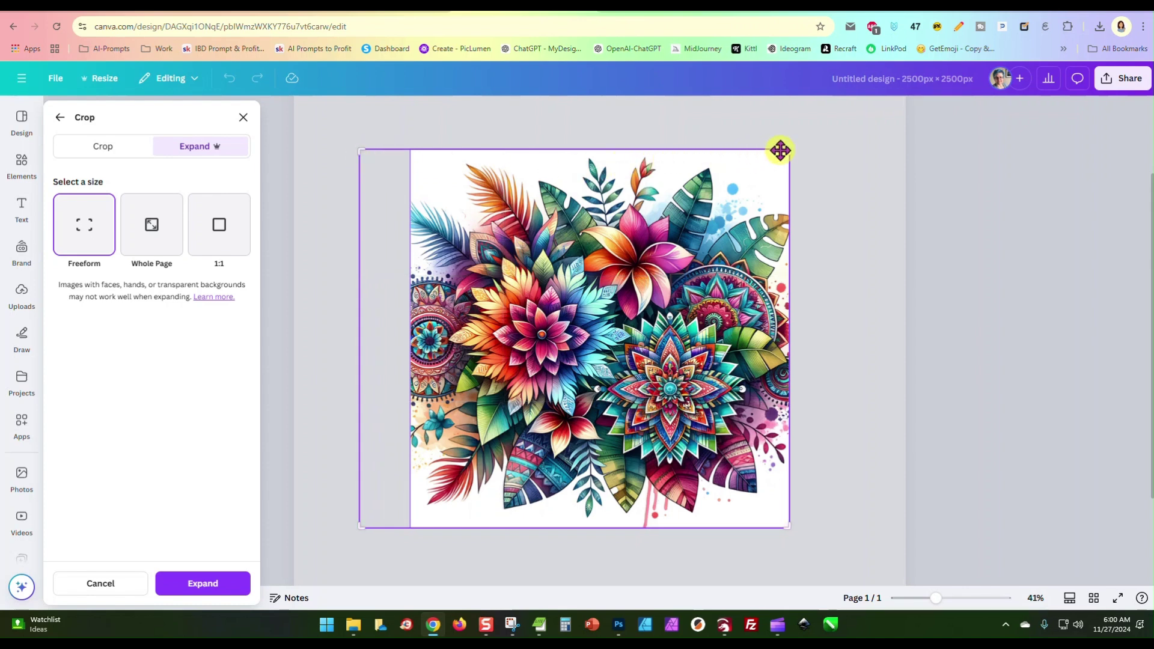
pyautogui.moveTo(789, 150); pyautogui.dragTo(833, 155)
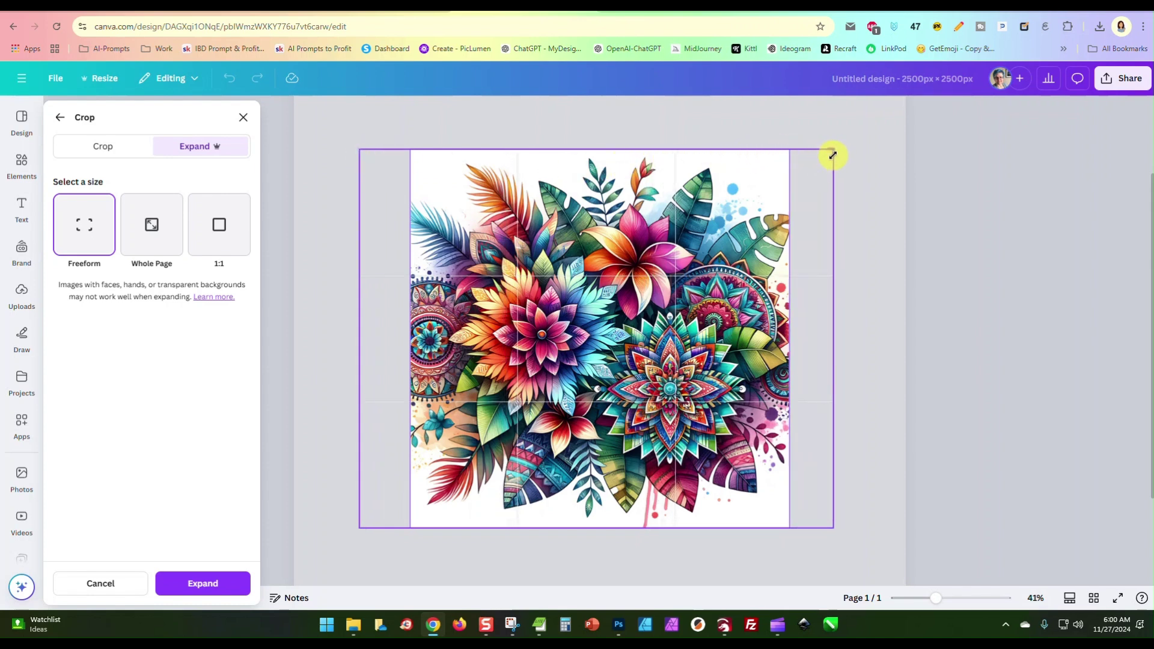
pyautogui.click(203, 585)
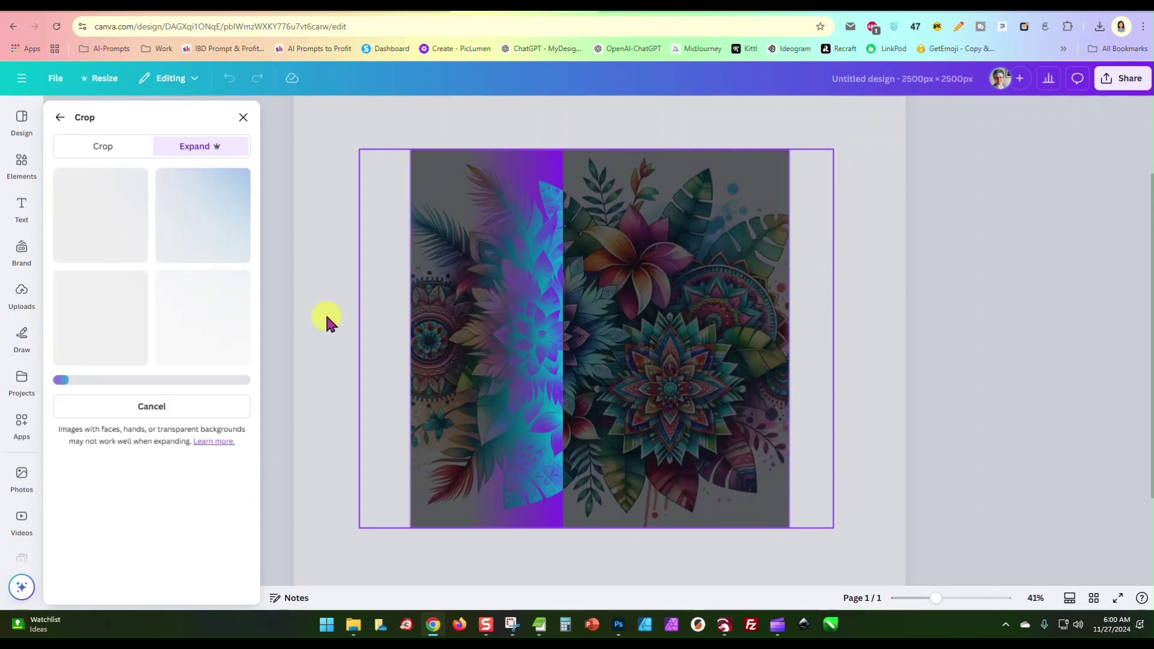
# - Compare the four expansion results, keep the fourth, and close the Image panel
pyautogui.click(326, 317)
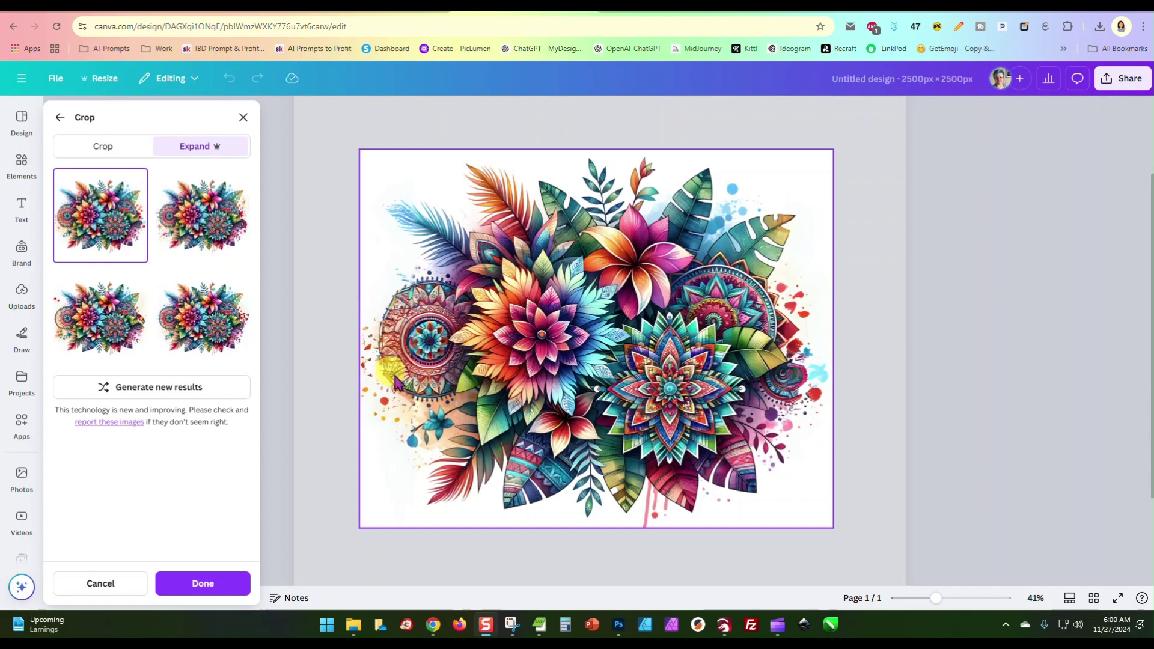
pyautogui.click(204, 221)
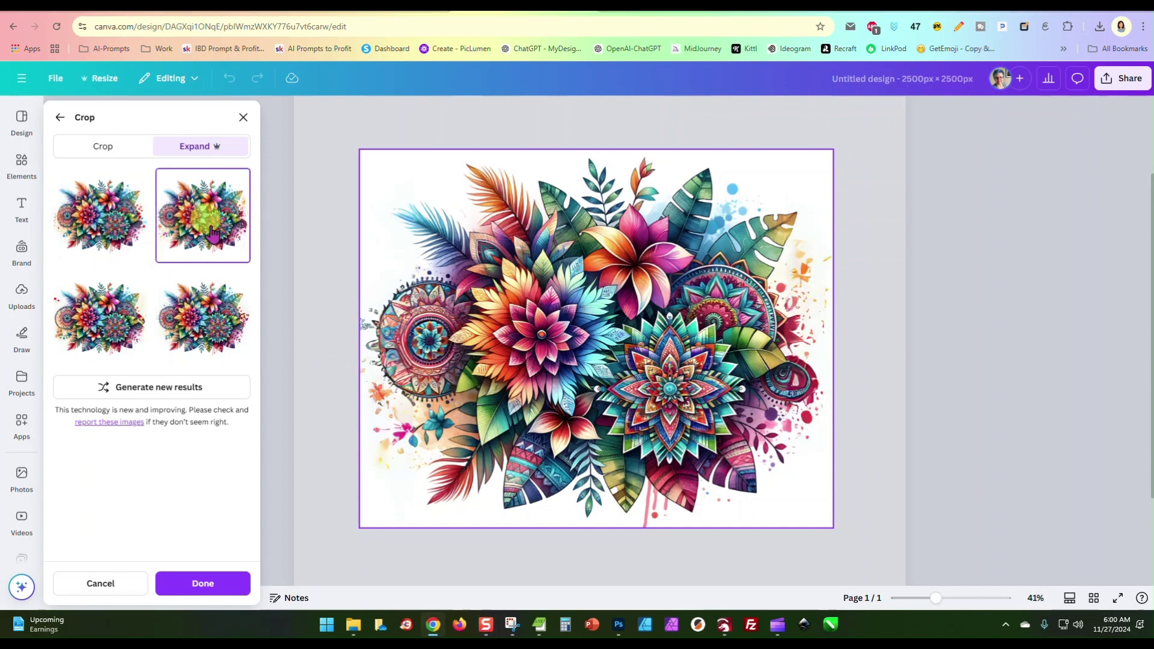
pyautogui.click(98, 326)
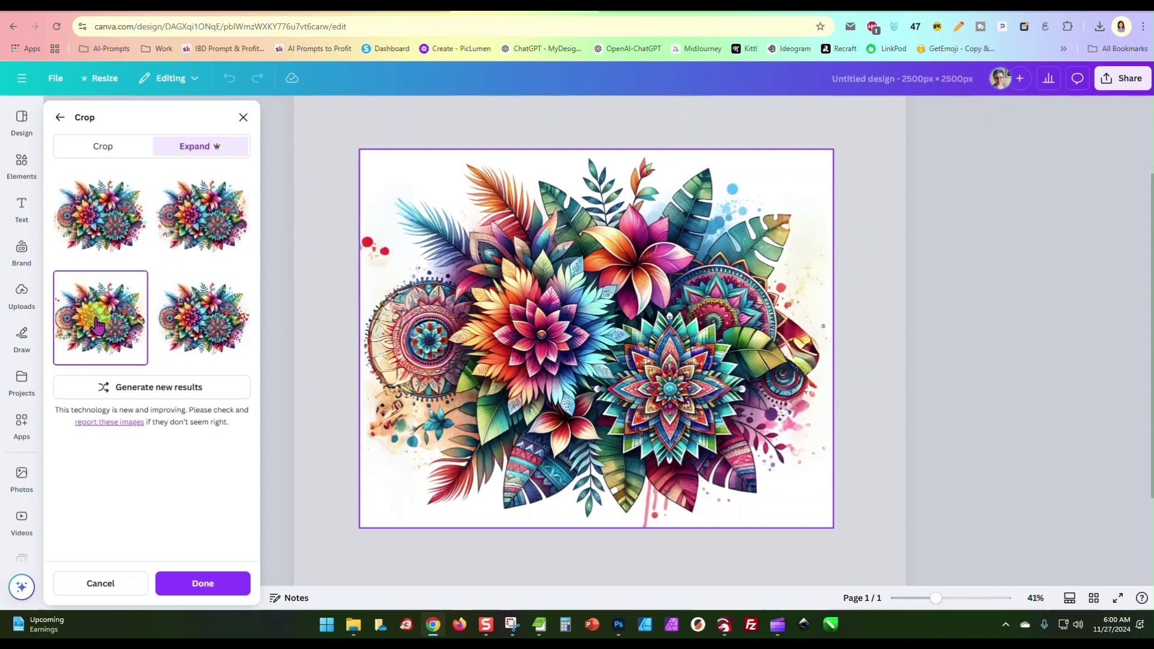
pyautogui.click(201, 333)
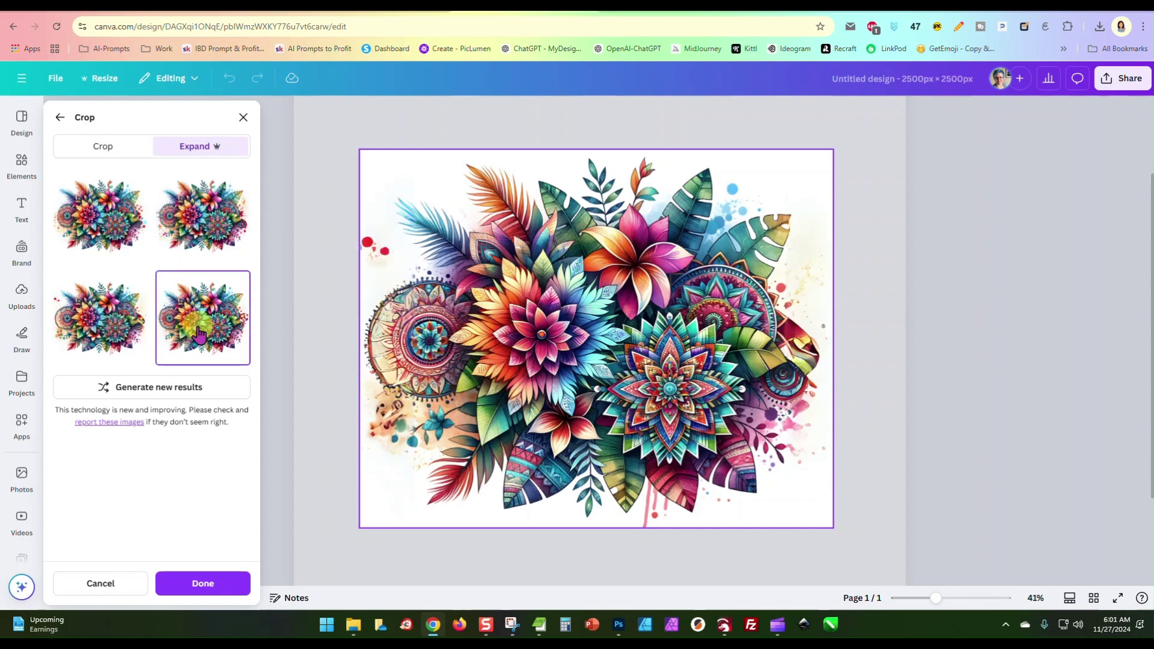
pyautogui.click(201, 584)
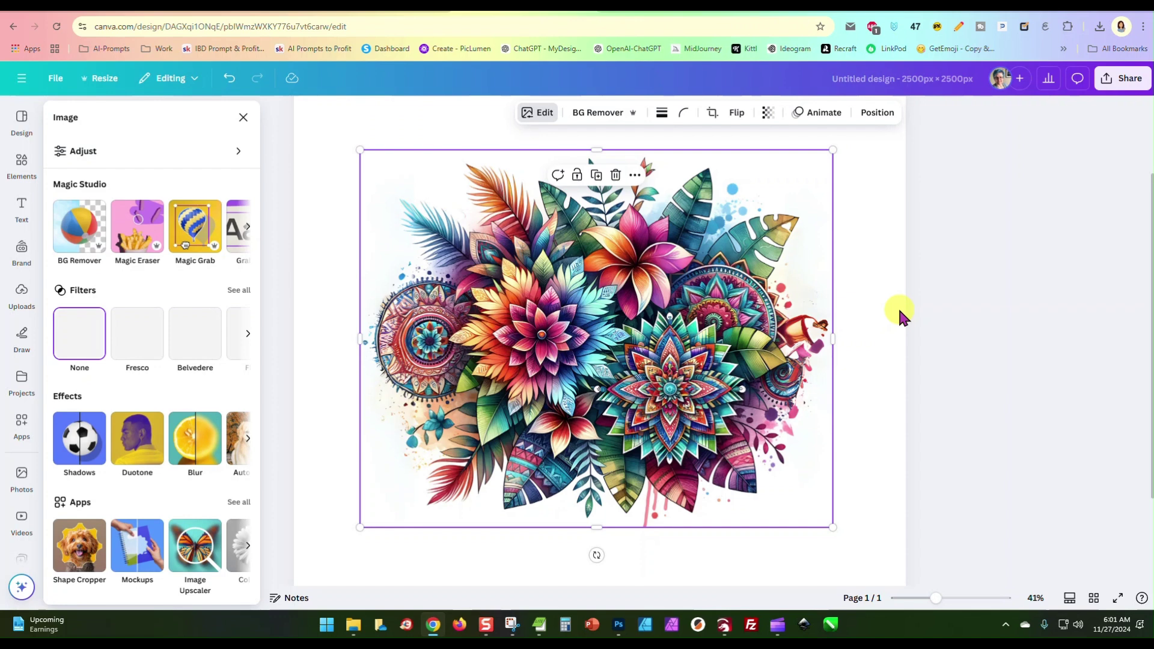
pyautogui.click(556, 305)
pyautogui.click(944, 340)
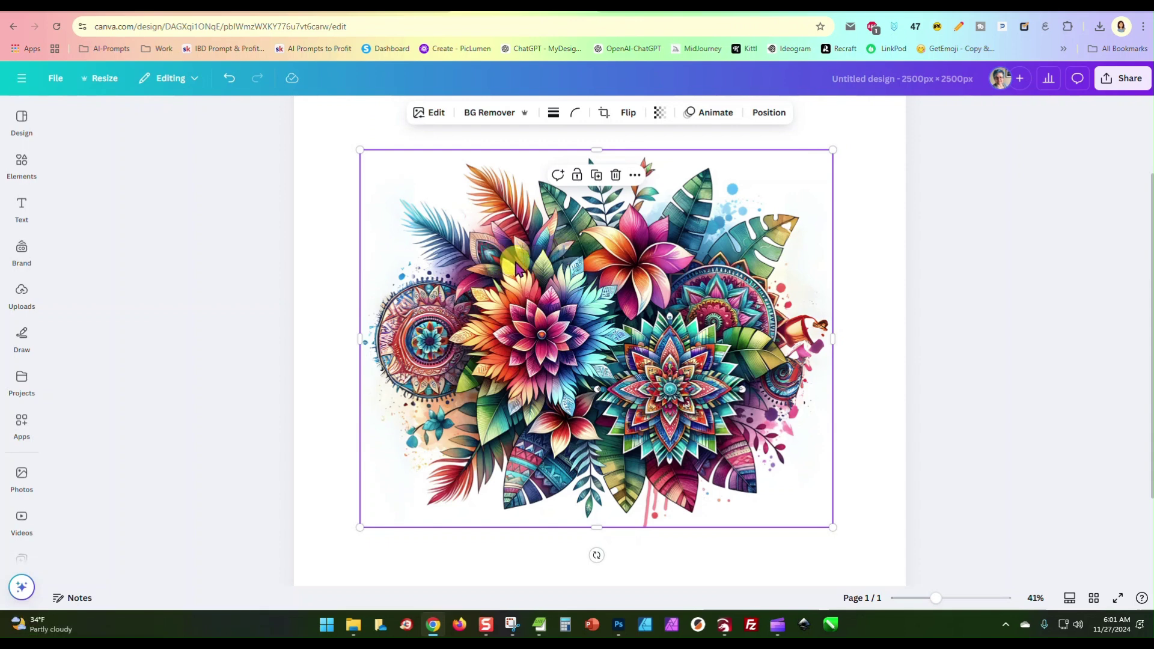
# - Delete the expanded mandala and paste the three laughing women illustration onto the page
pyautogui.press('Delete')
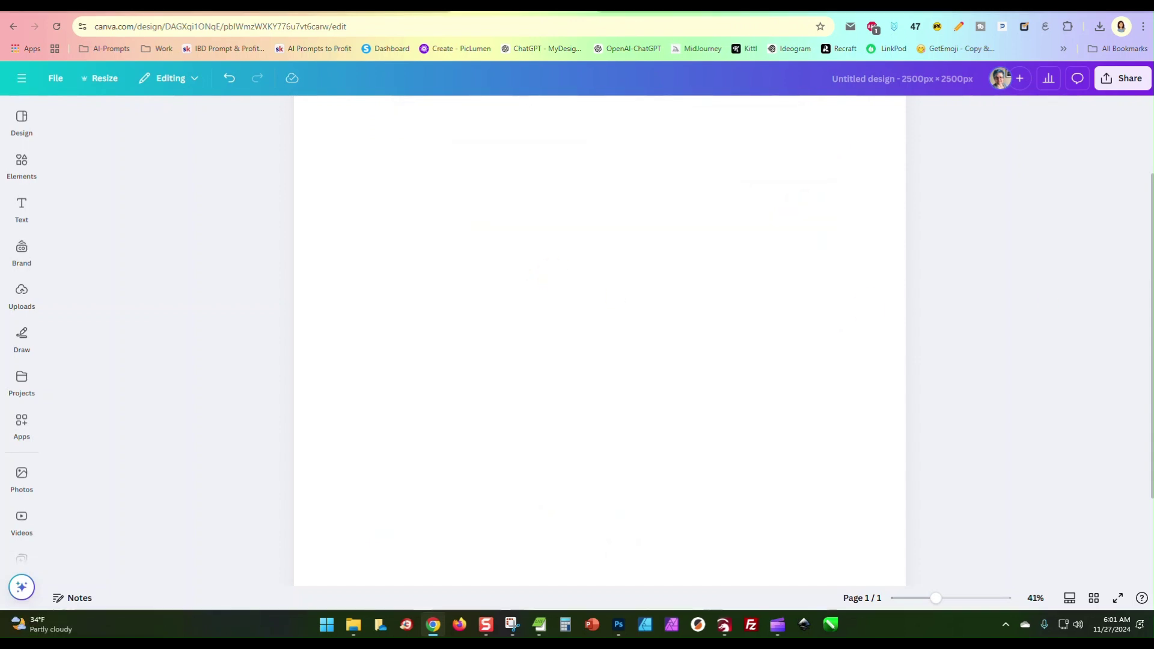
pyautogui.hotkey('ctrl', 'v')
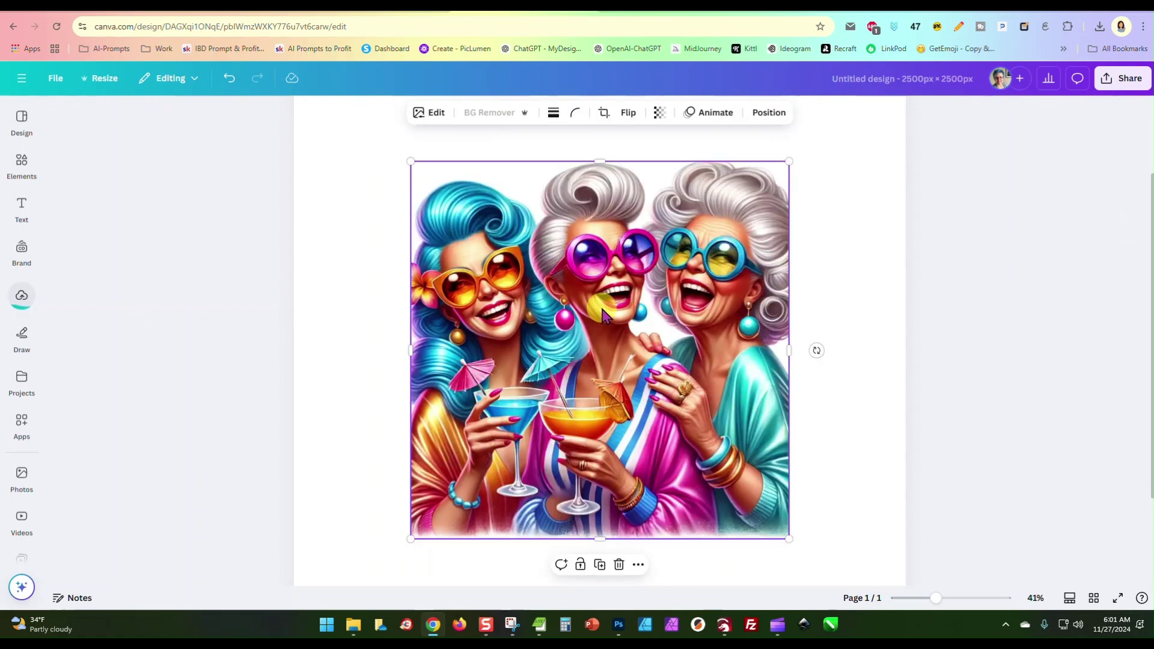
pyautogui.click(959, 307)
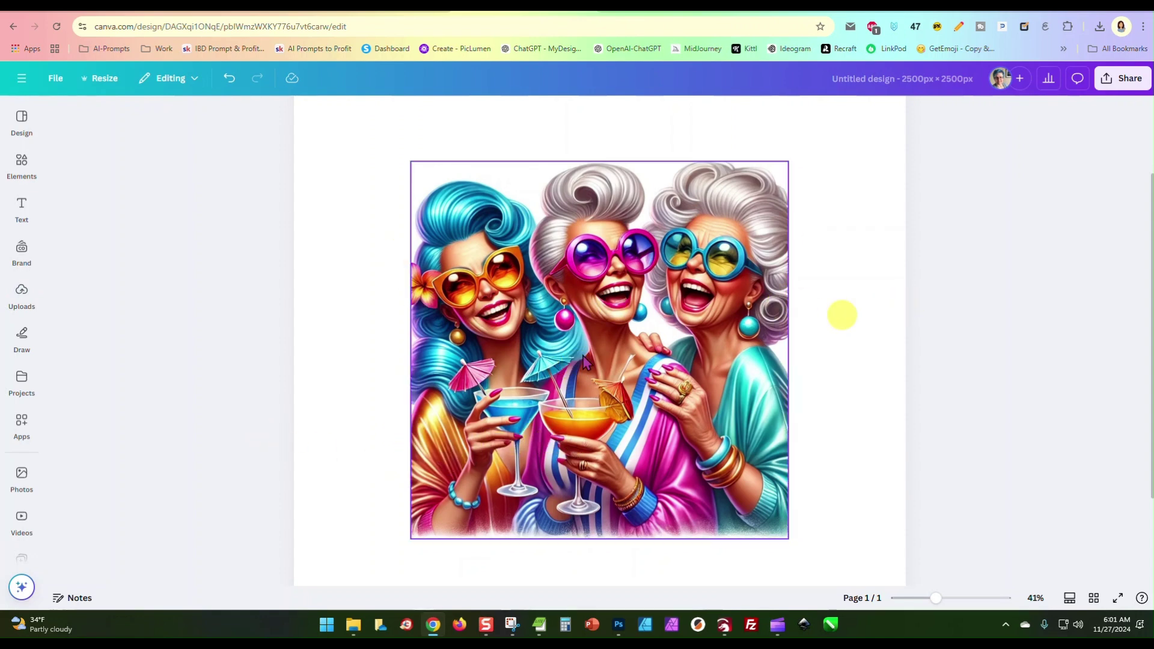
# - Magic Expand the three-women picture, widening its frame left and right, and generate results
pyautogui.click(428, 230)
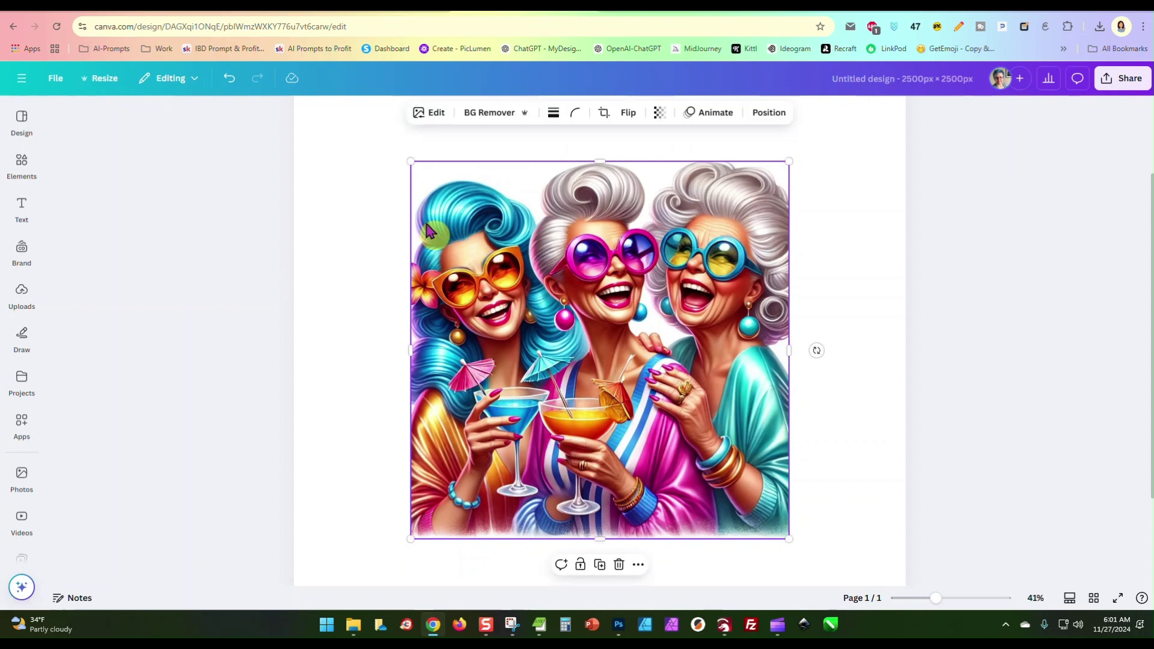
pyautogui.click(435, 114)
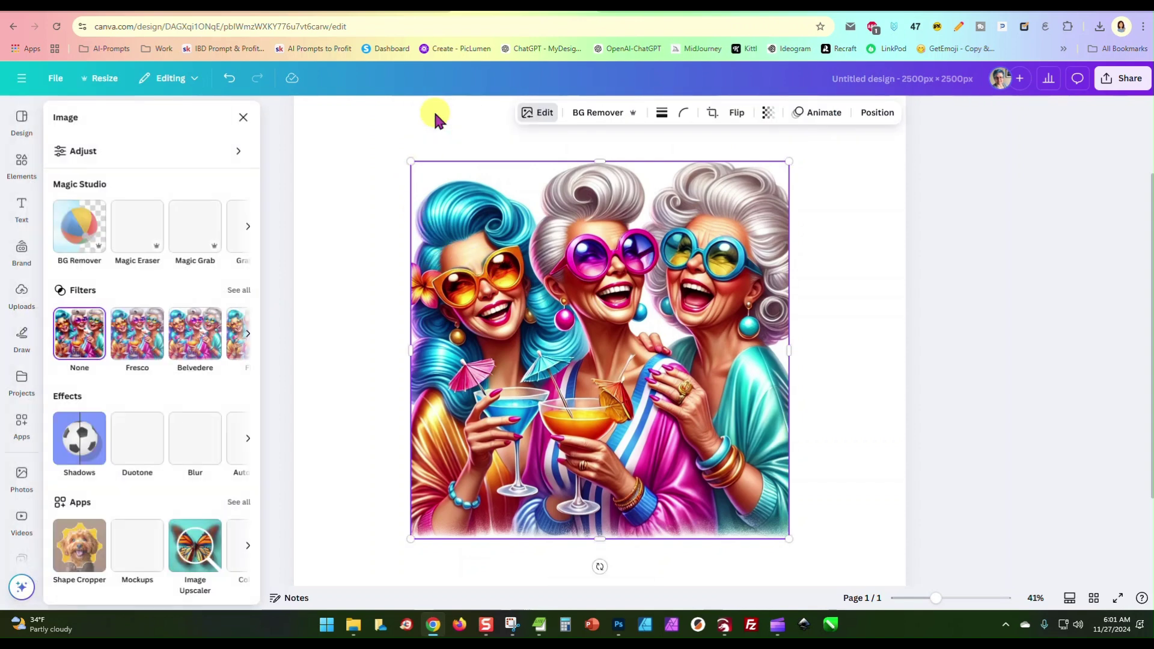
pyautogui.click(248, 228)
pyautogui.click(247, 230)
pyautogui.click(237, 227)
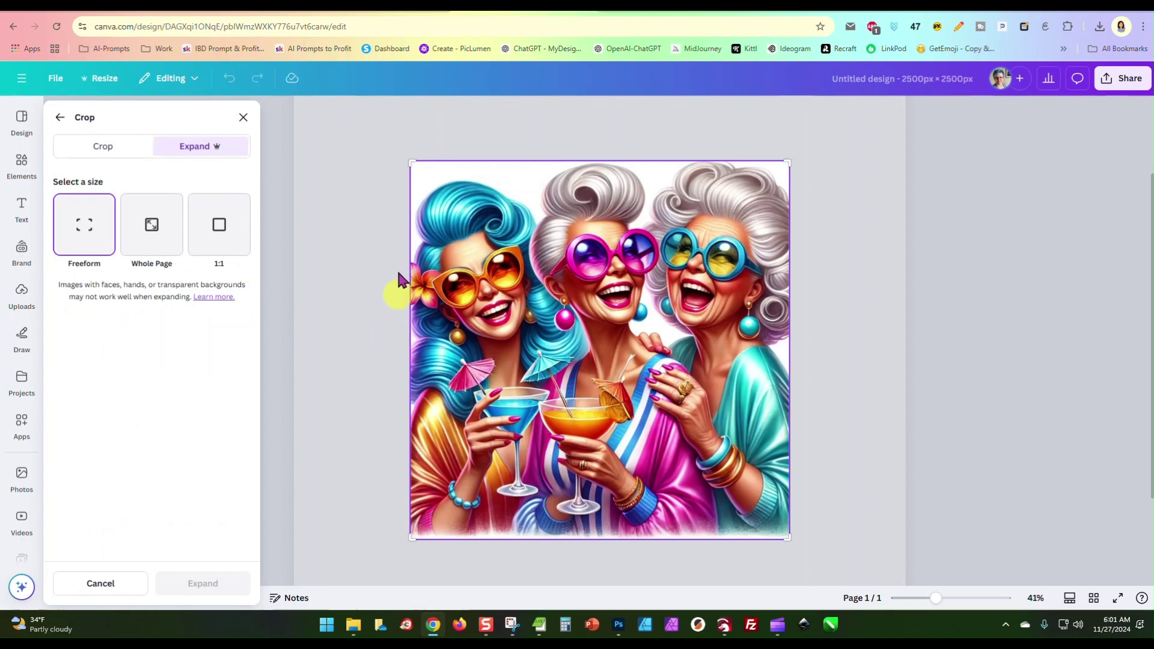
pyautogui.moveTo(407, 161); pyautogui.dragTo(369, 163)
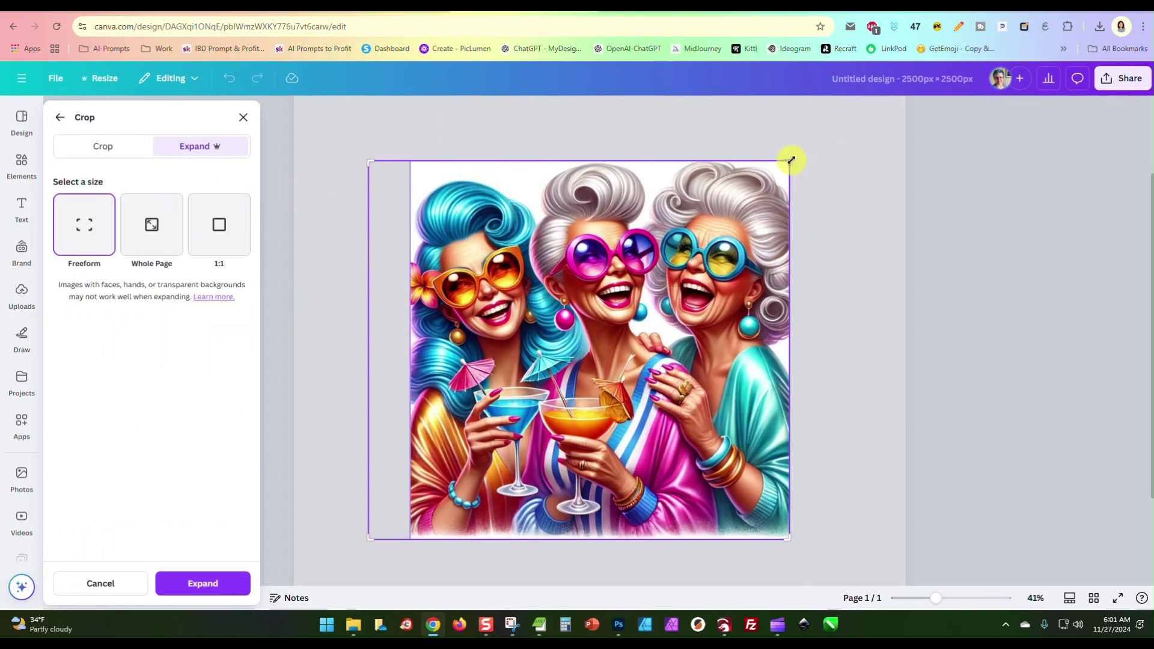
pyautogui.moveTo(791, 160); pyautogui.dragTo(832, 161)
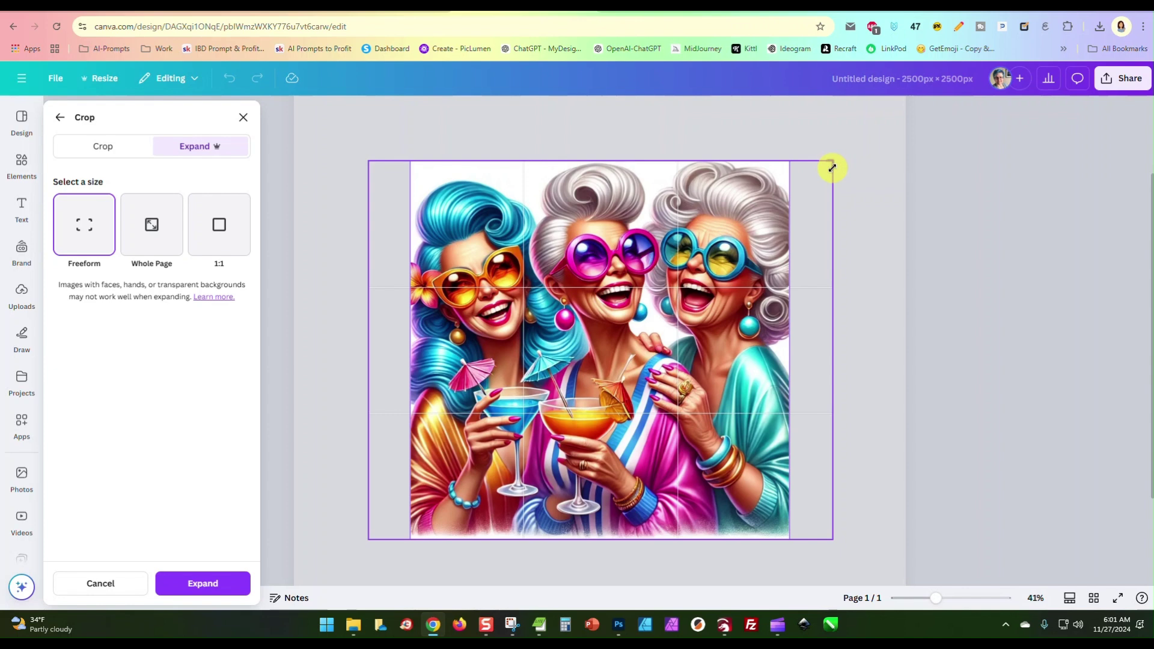
pyautogui.click(222, 582)
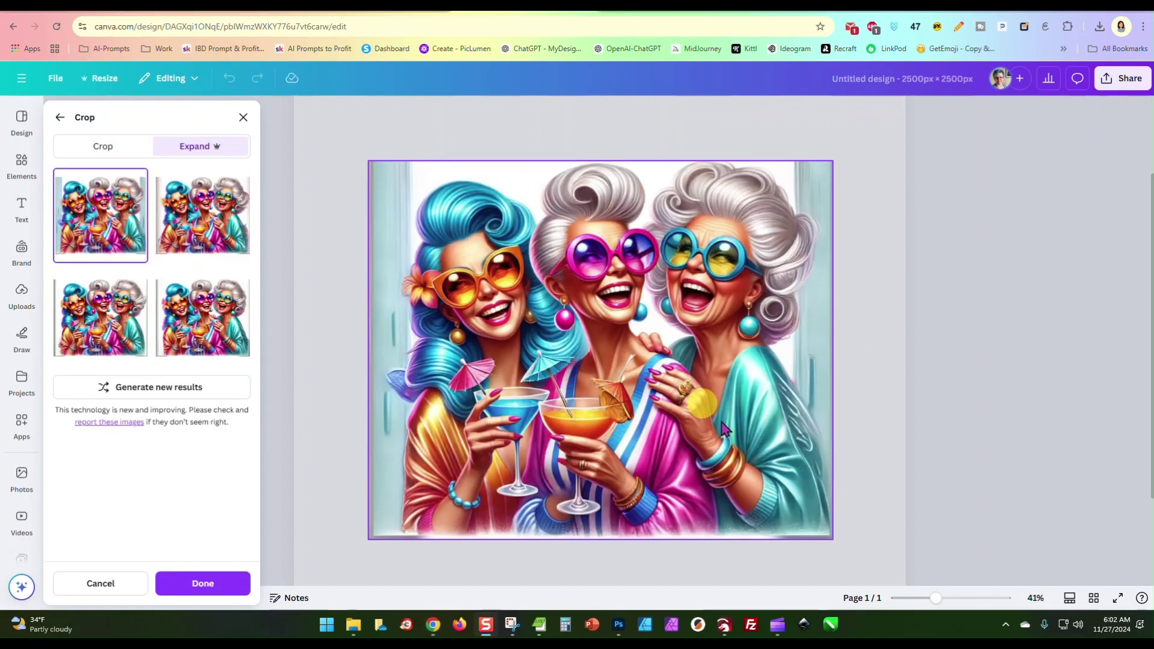
# - Compare the expansion results and apply the third one to the three-women picture
pyautogui.click(194, 232)
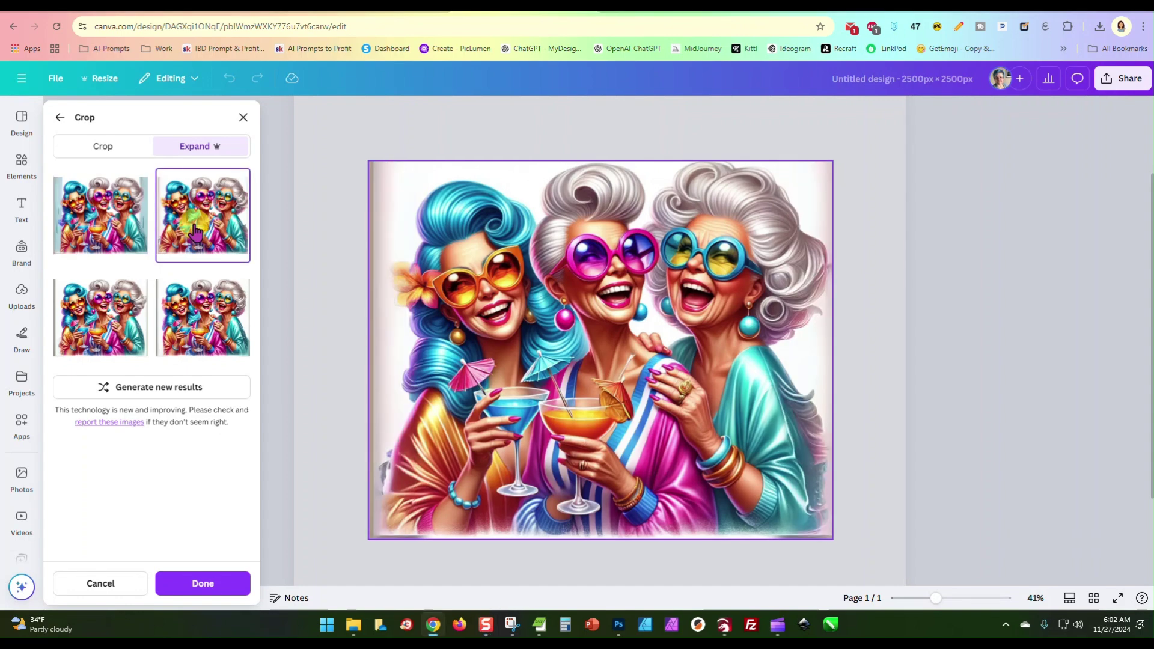
pyautogui.click(100, 330)
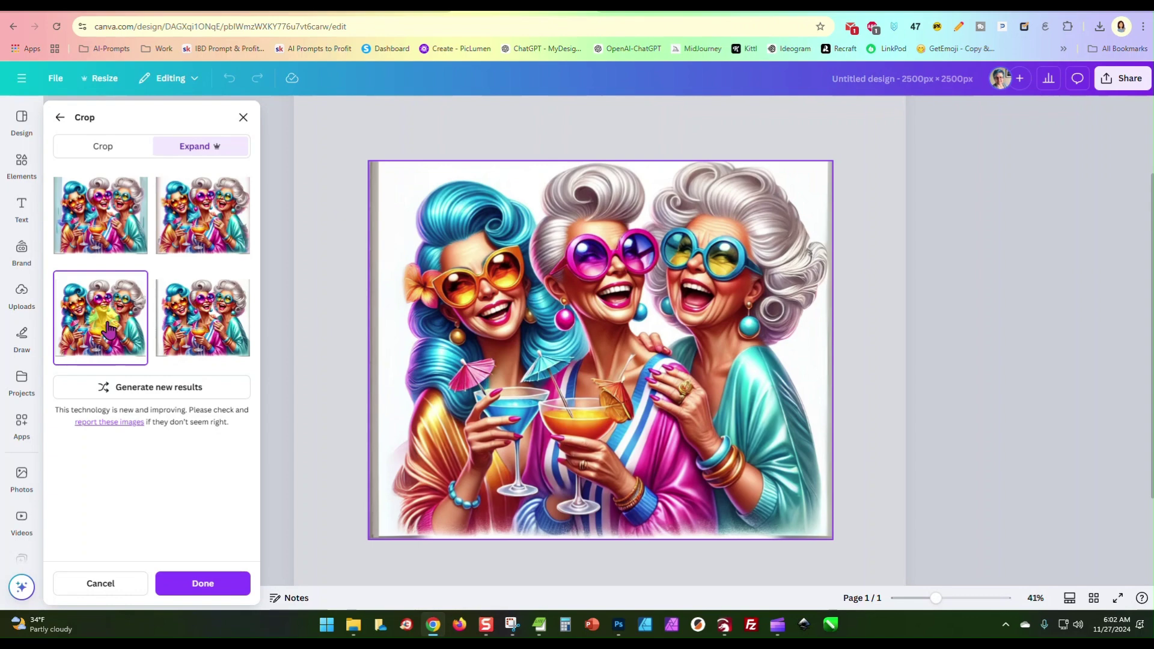
pyautogui.click(215, 324)
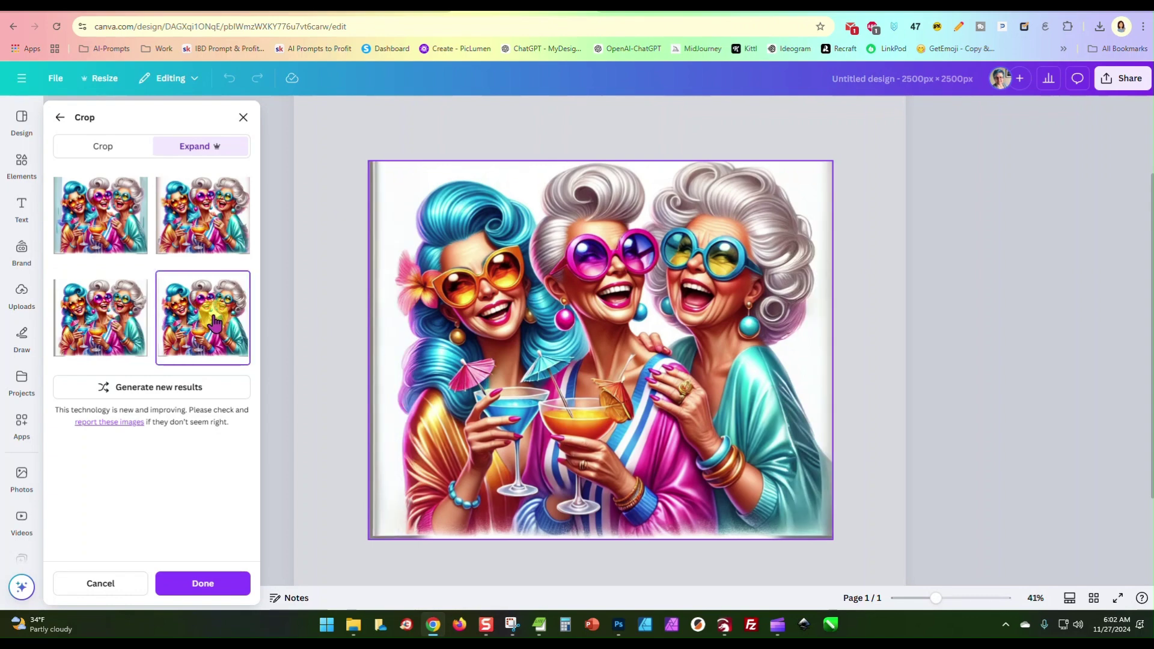
pyautogui.click(91, 319)
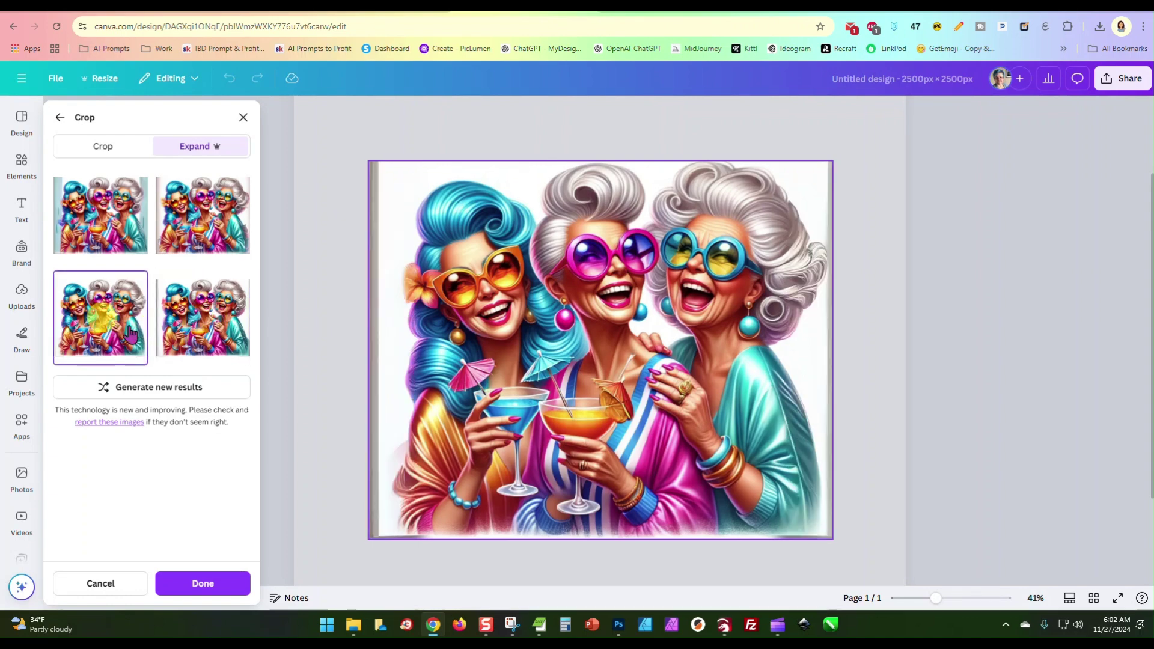
pyautogui.click(225, 584)
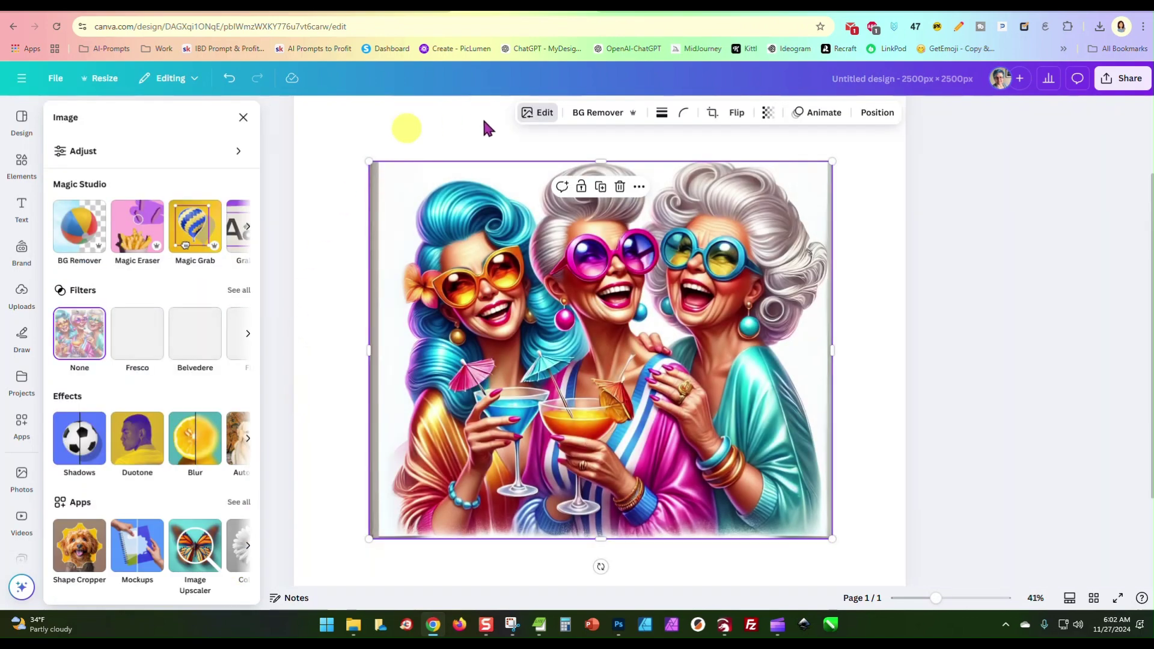
# - Remove the widened picture's background with BG Remover, then switch to Photoshop
pyautogui.click(598, 117)
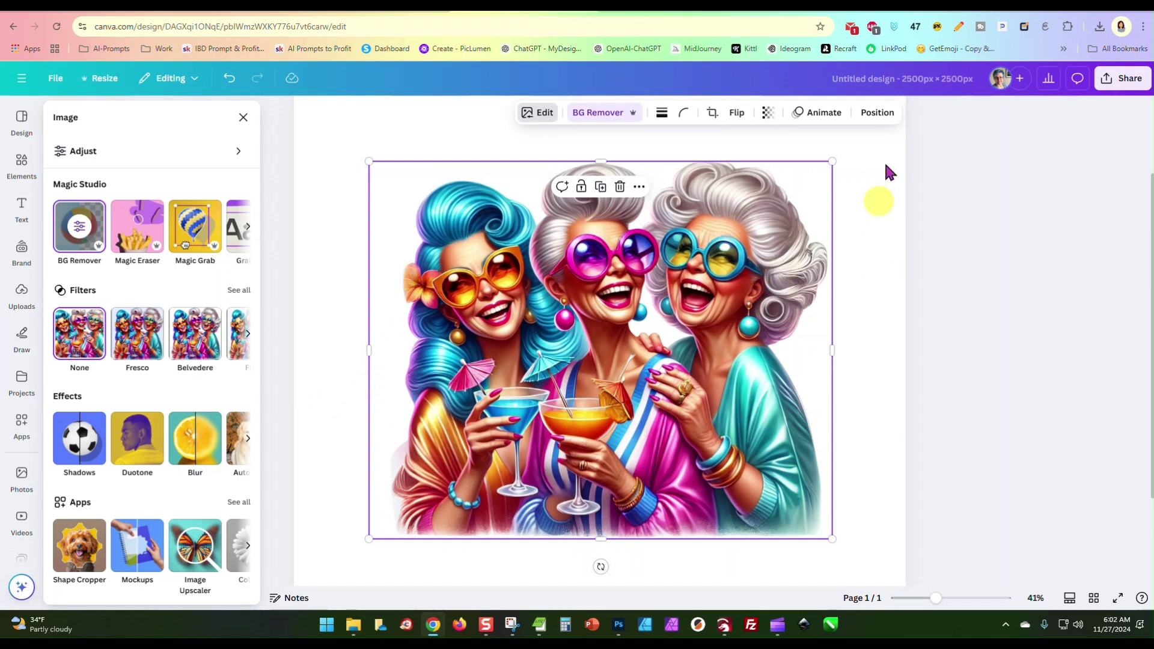
pyautogui.click(619, 625)
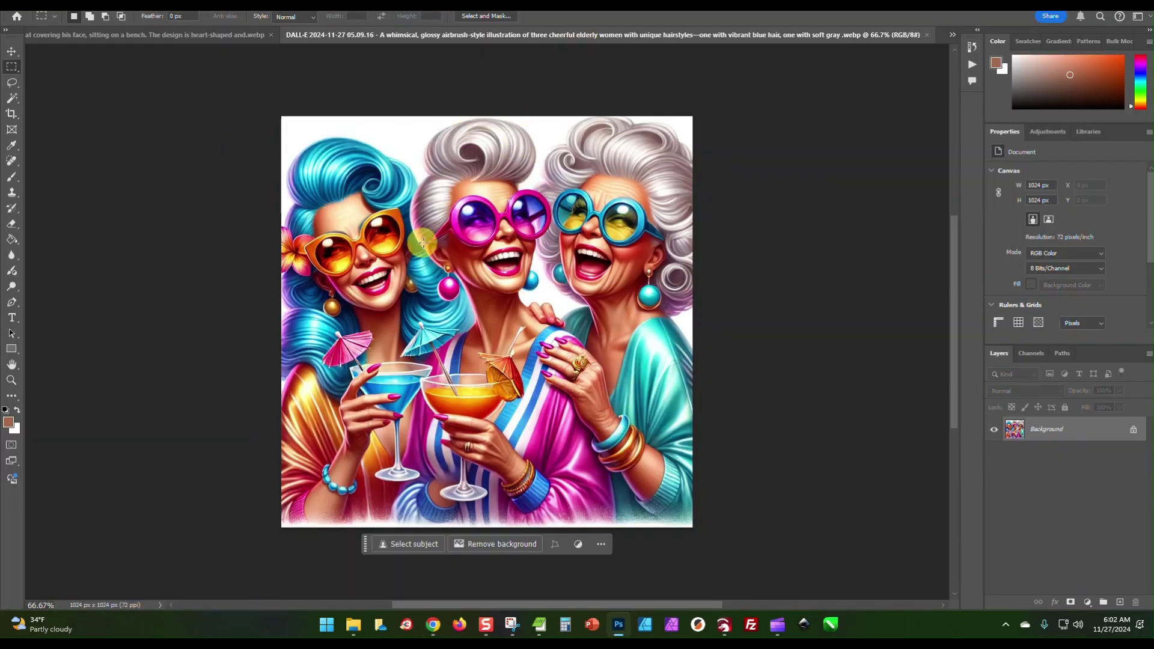
# - With the Move tool active, switch to the empty 2000 × 2000 px Untitled-1 document
pyautogui.click(11, 52)
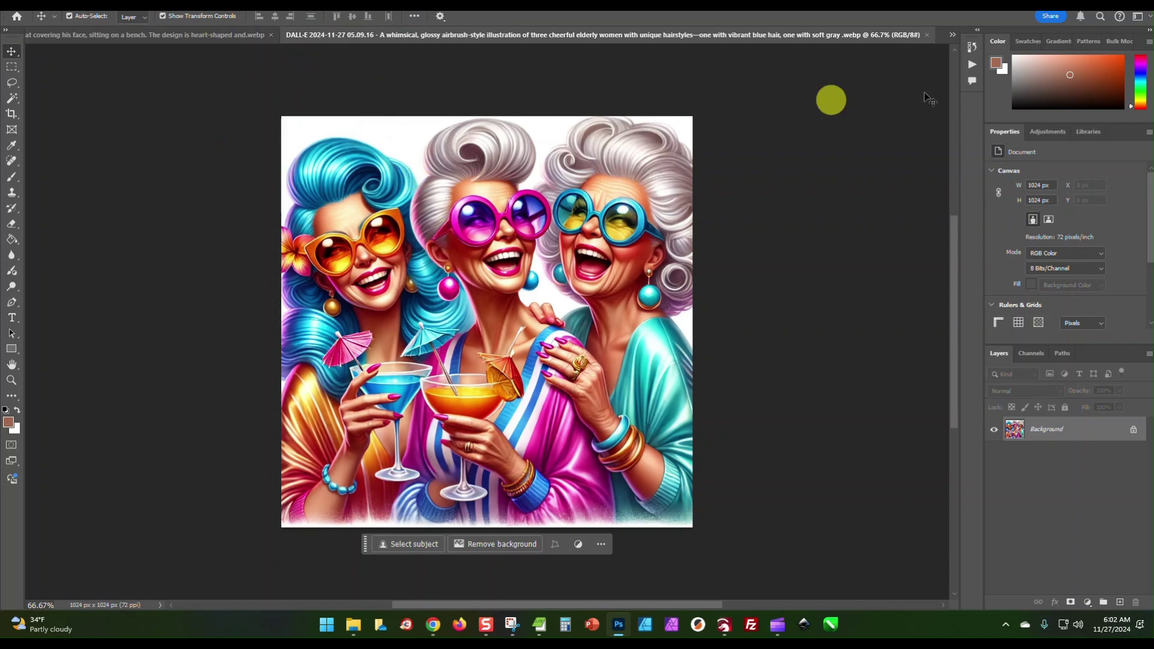
pyautogui.click(953, 34)
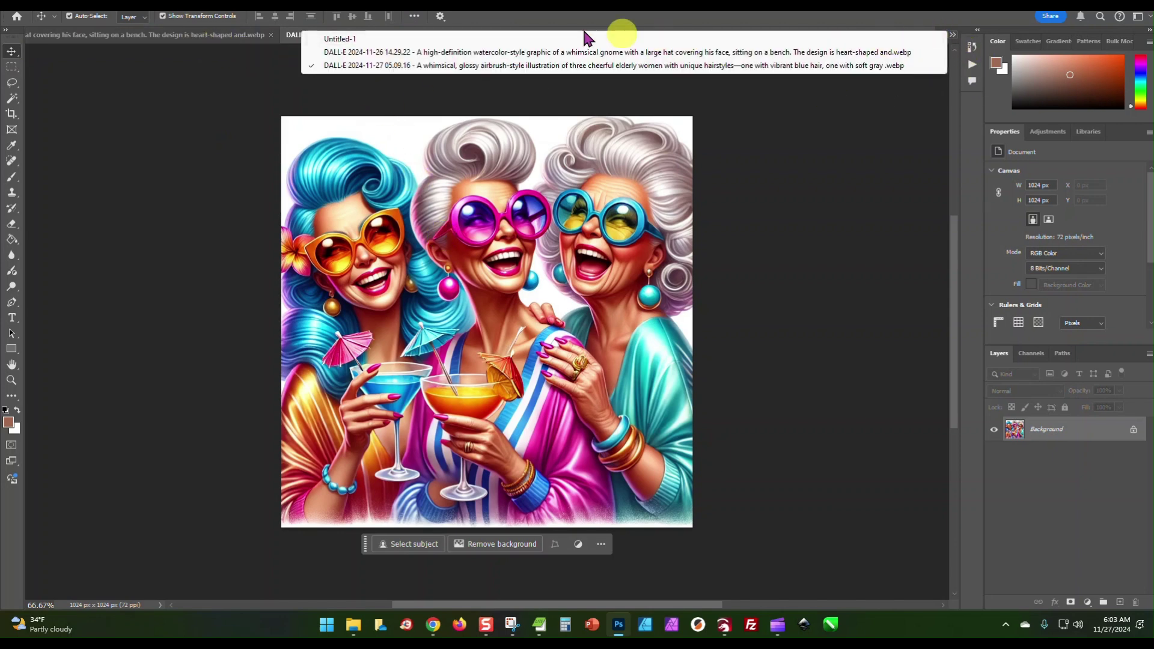
pyautogui.click(443, 37)
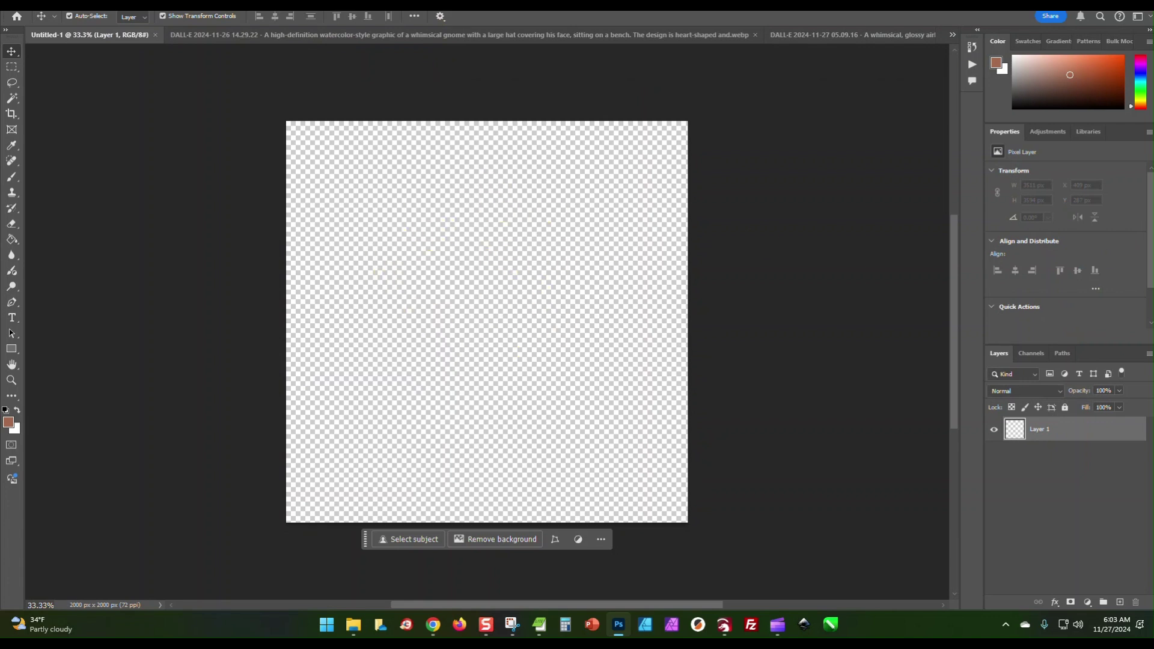
# - Place the ladies illustration into Untitled-1, scaled to 1277 px and positioned near the centre
pyautogui.moveTo(637, 258); pyautogui.dragTo(441, 259)
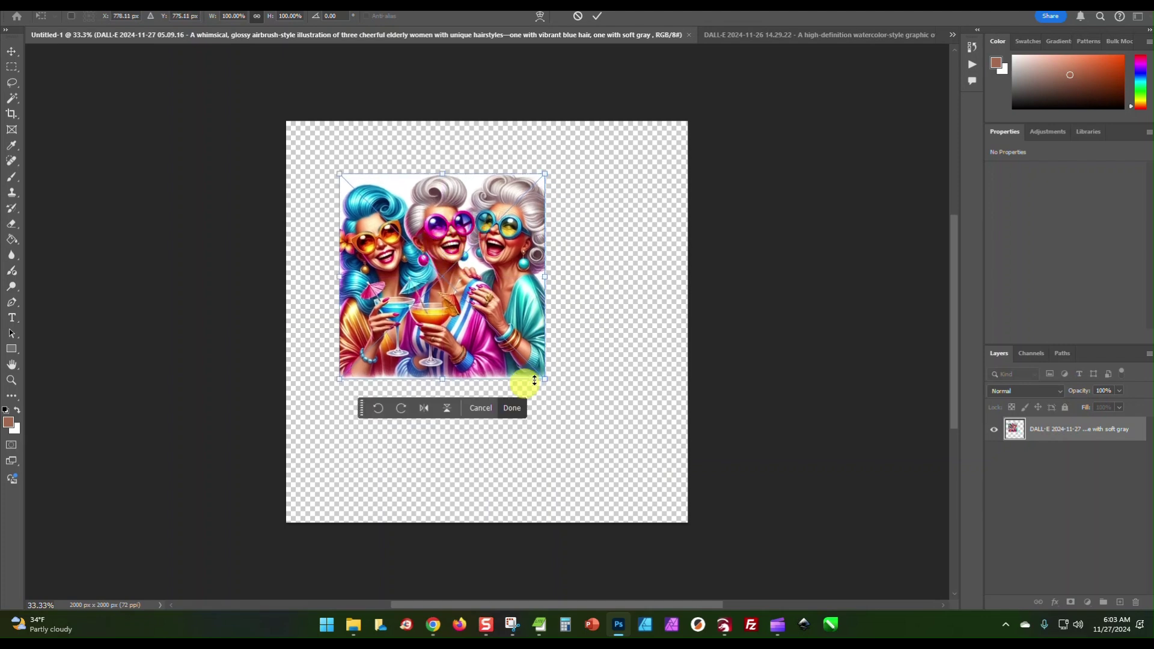
pyautogui.moveTo(546, 380); pyautogui.dragTo(594, 433)
pyautogui.moveTo(479, 327); pyautogui.dragTo(492, 337)
pyautogui.click(1022, 429)
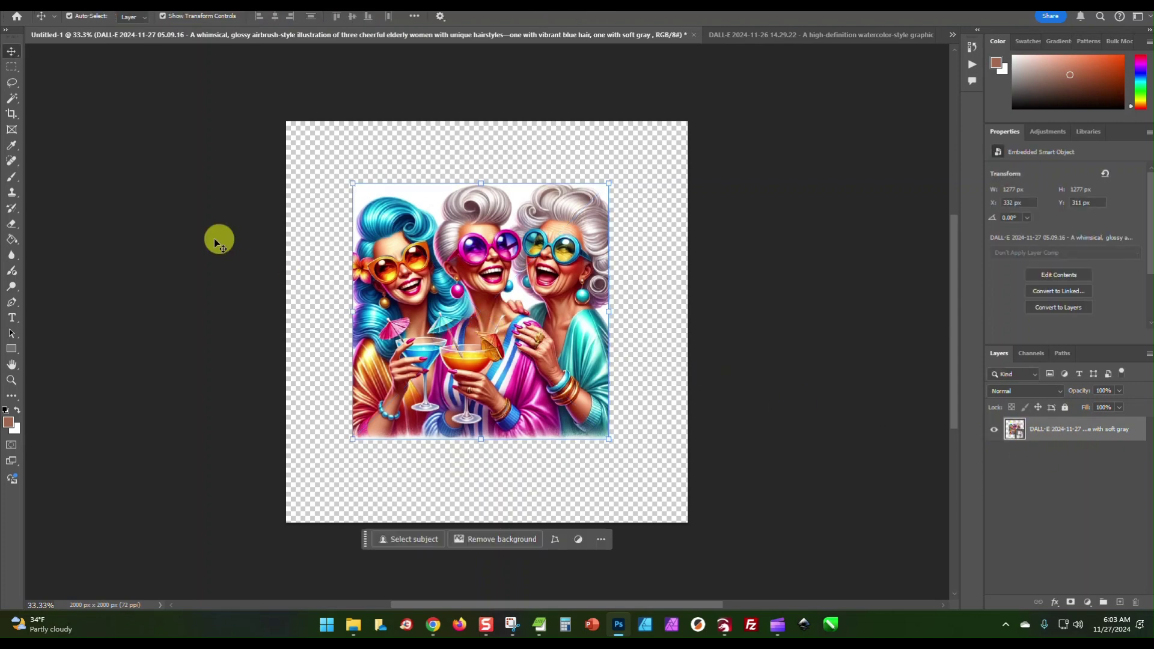
pyautogui.click(12, 67)
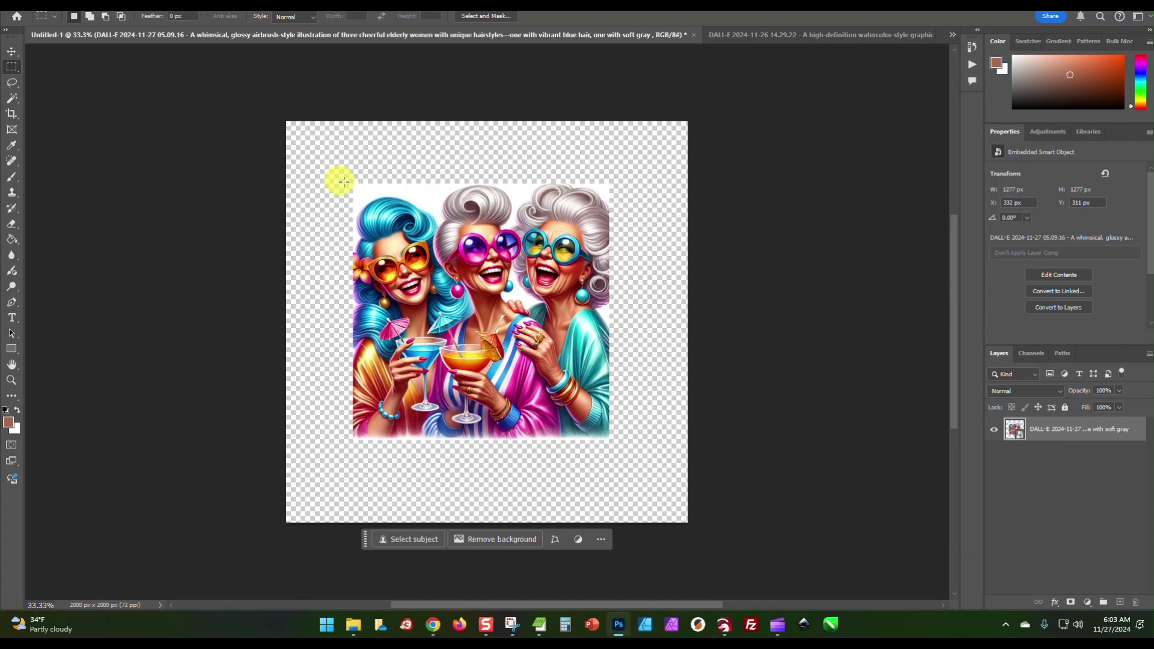
# - Select a tall strip along the image's left edge and Generative Fill it with an empty prompt
pyautogui.moveTo(324, 170); pyautogui.dragTo(363, 358)
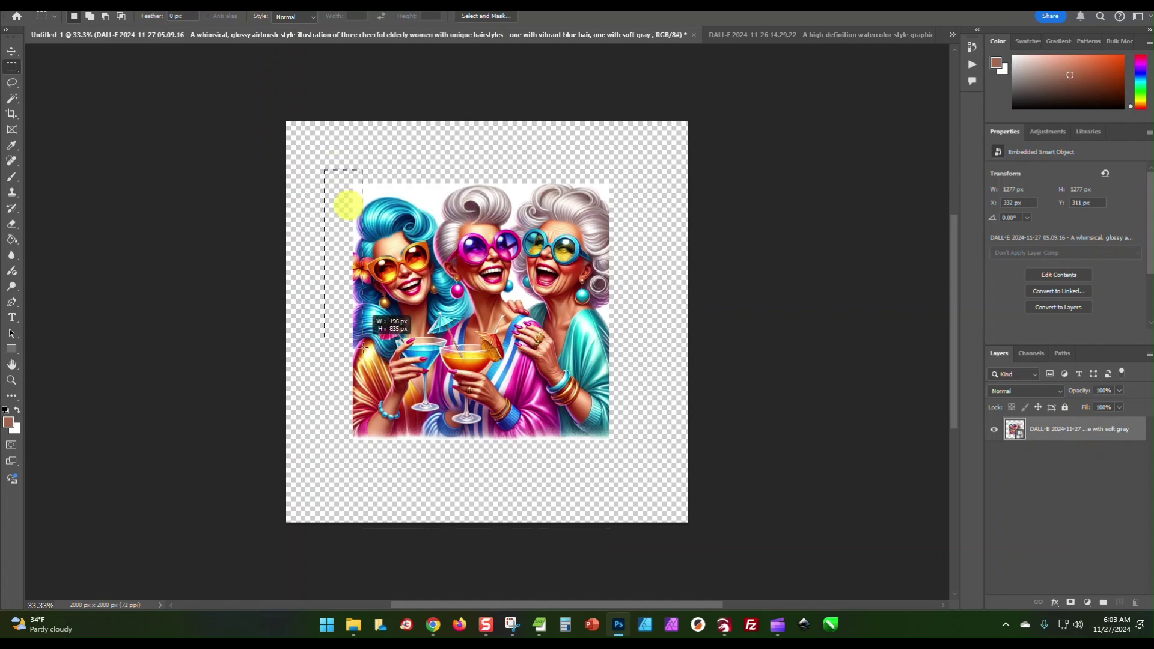
pyautogui.moveTo(369, 459); pyautogui.dragTo(368, 459)
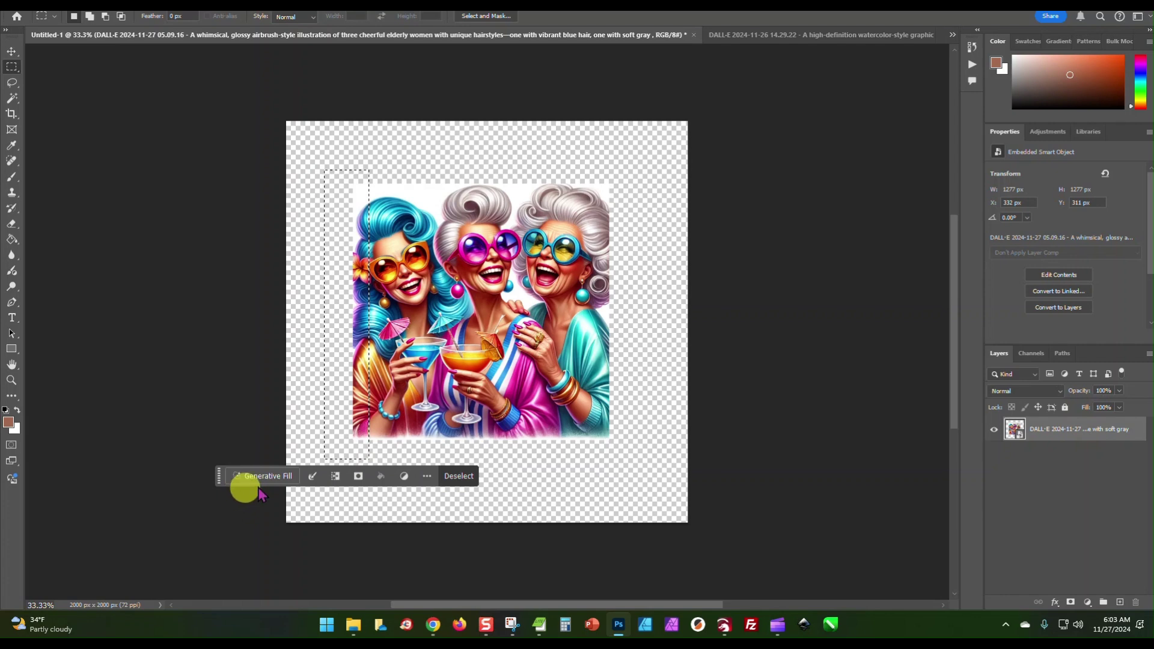
pyautogui.click(246, 478)
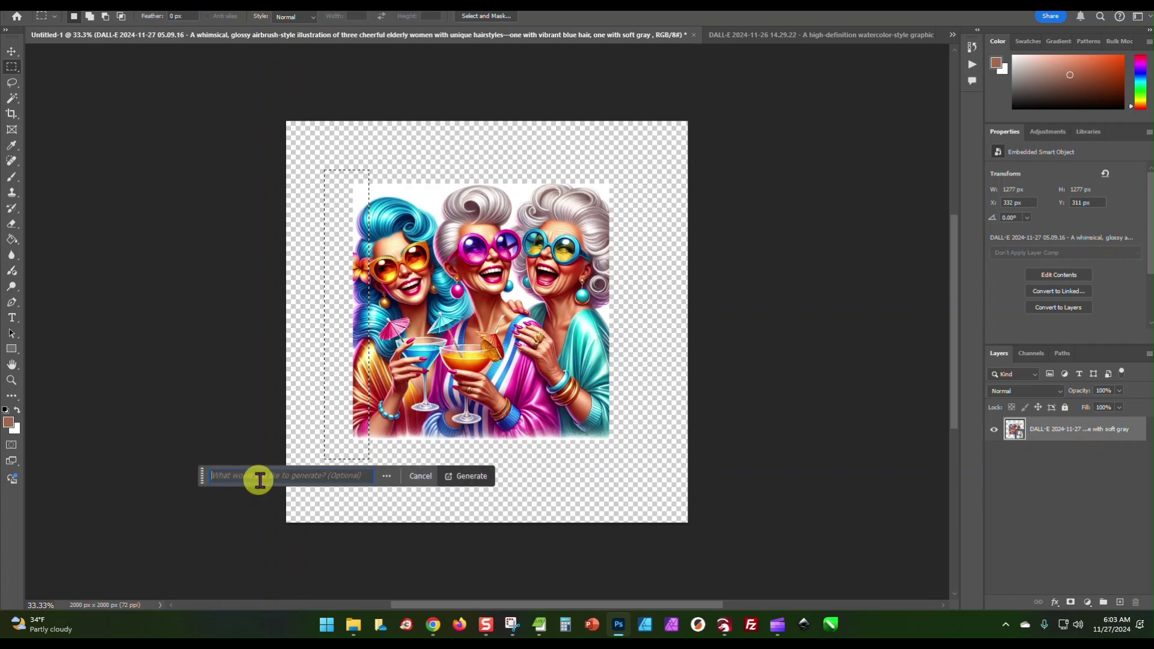
pyautogui.click(484, 476)
pyautogui.moveTo(179, 378); pyautogui.dragTo(199, 356)
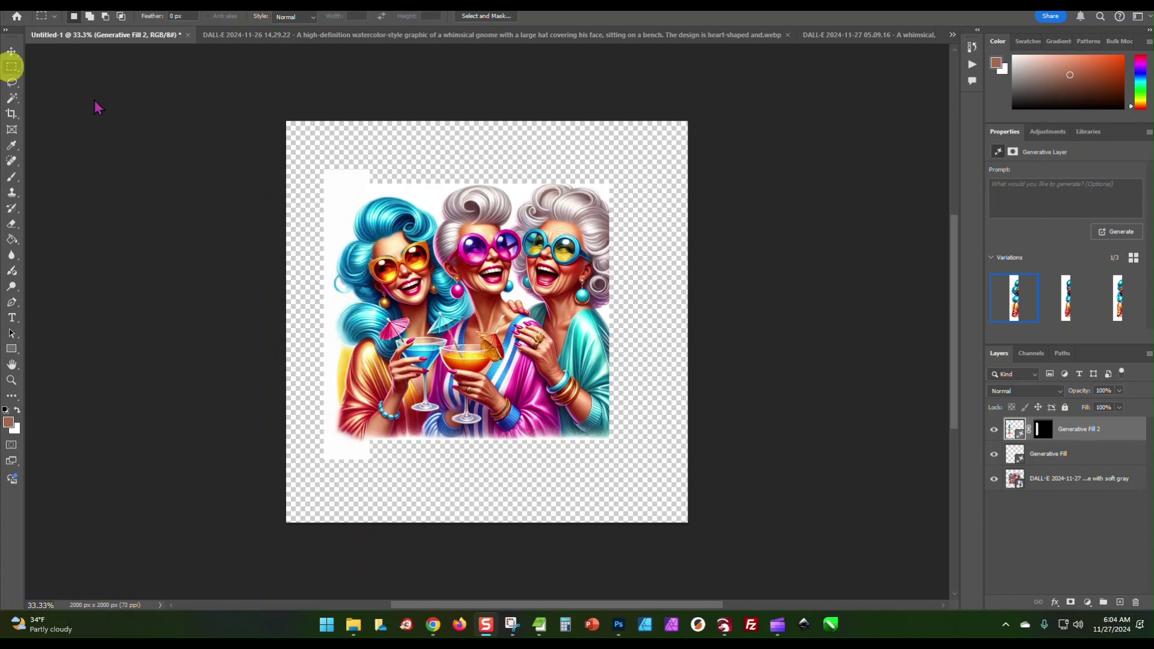
pyautogui.click(585, 162)
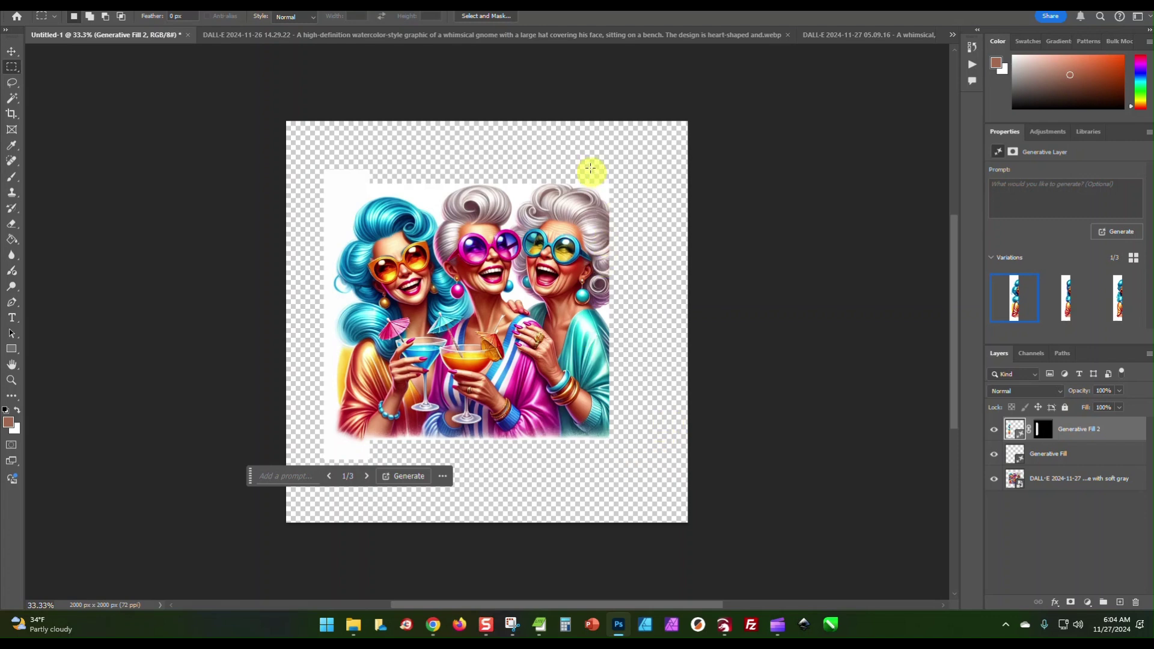
# - Generate a right-edge extension of the grey hair and teal top, using variation 2
pyautogui.moveTo(587, 168); pyautogui.dragTo(641, 460)
pyautogui.click(511, 477)
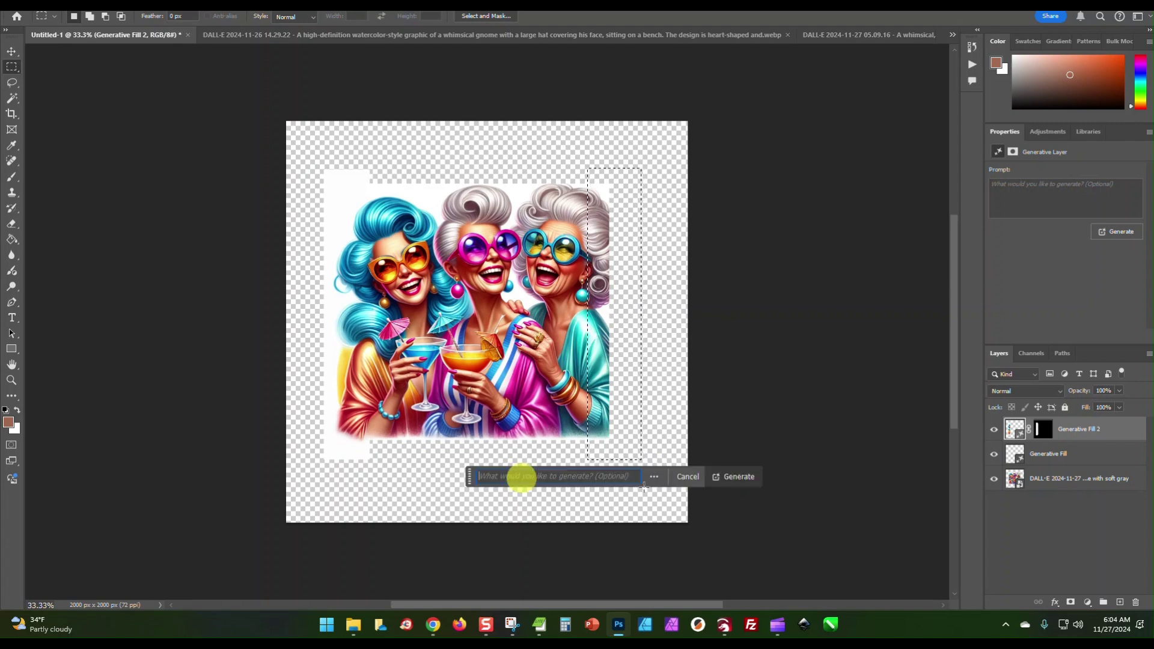
pyautogui.click(737, 477)
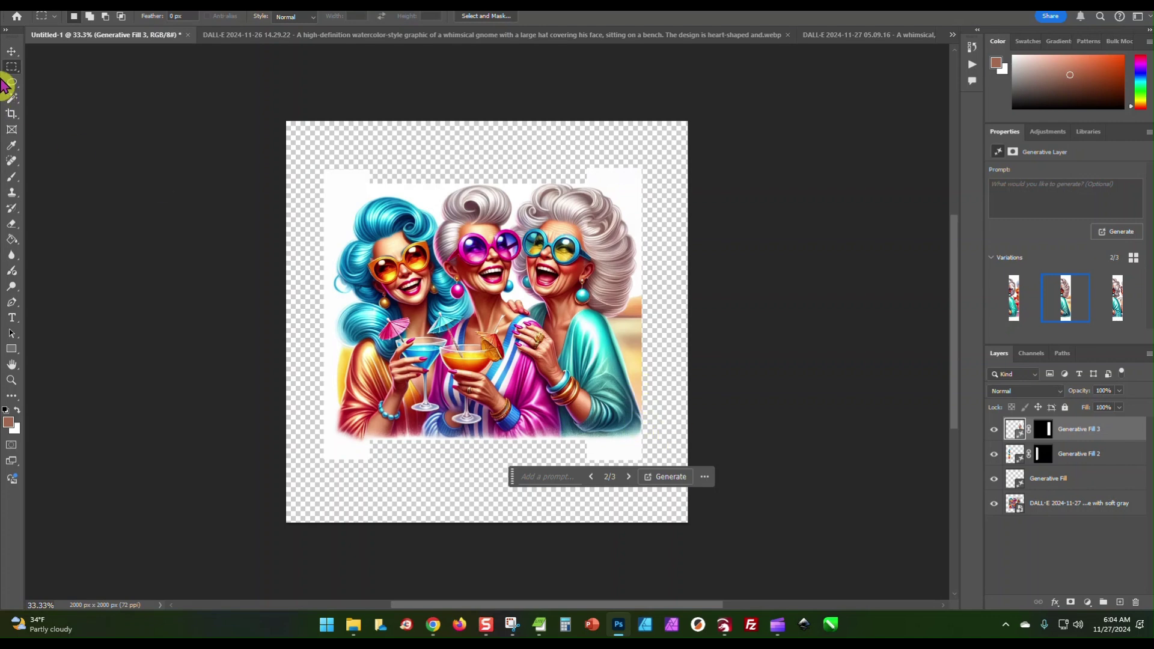
pyautogui.click(11, 53)
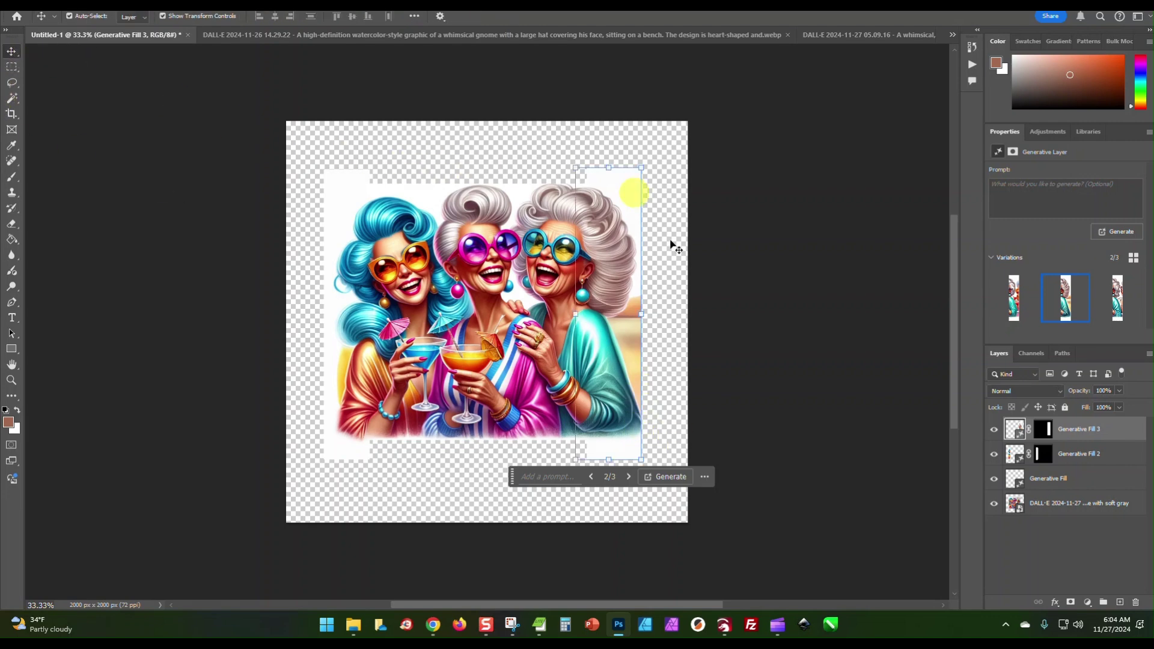
# - Flatten the ladies artwork into one Layer 0 and shift it about 100 px up and left
pyautogui.rightClick(1085, 430)
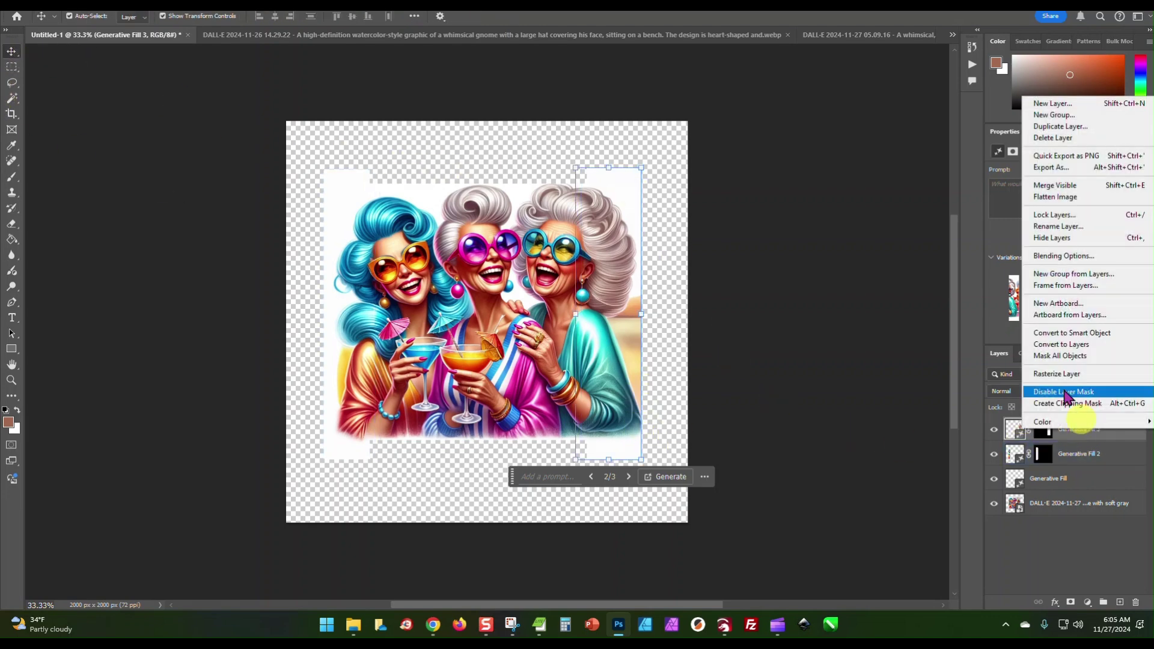
pyautogui.click(1072, 204)
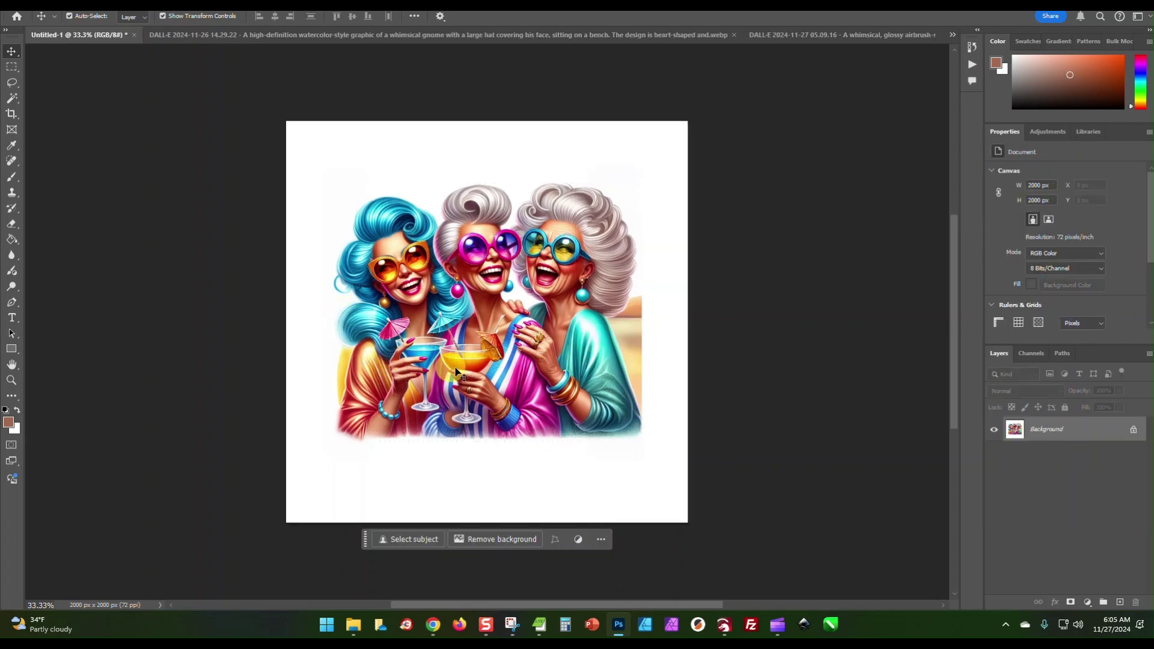
pyautogui.moveTo(463, 369); pyautogui.dragTo(442, 347)
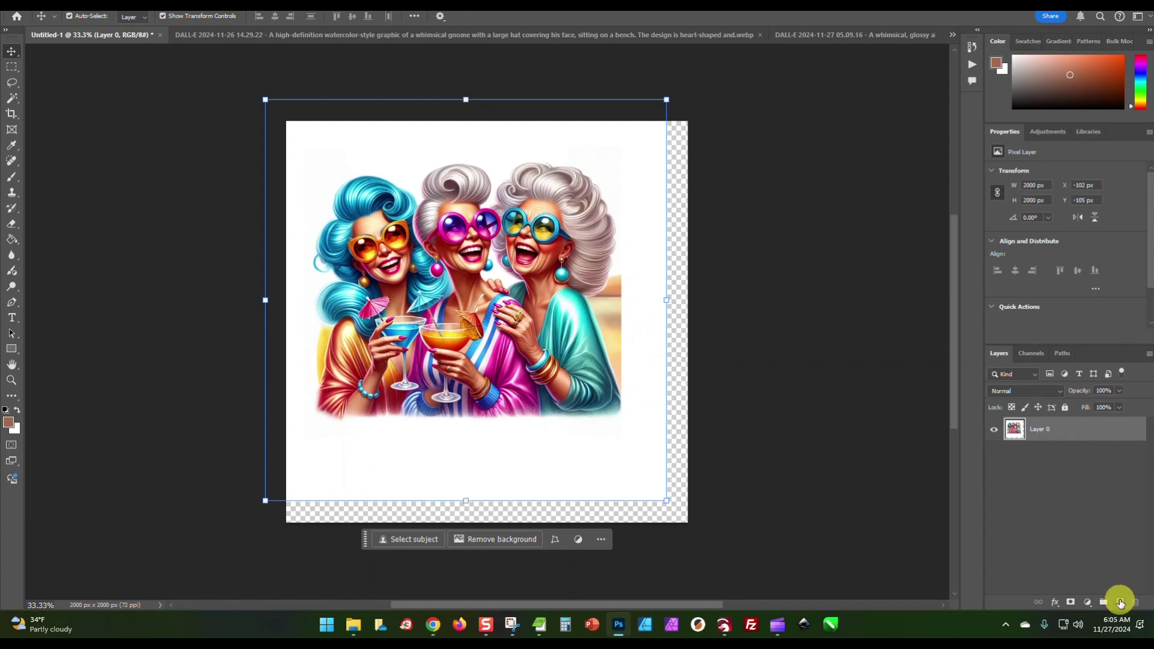
# - Add a new empty layer and delete the ladies image layer
pyautogui.click(1120, 603)
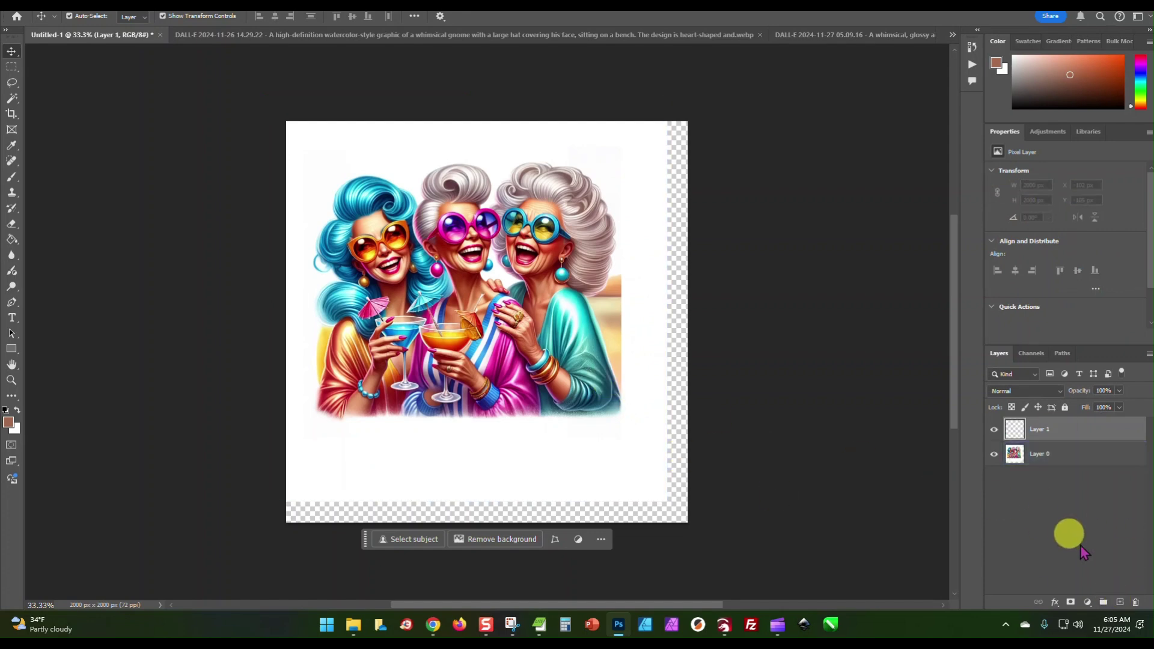
pyautogui.click(1091, 458)
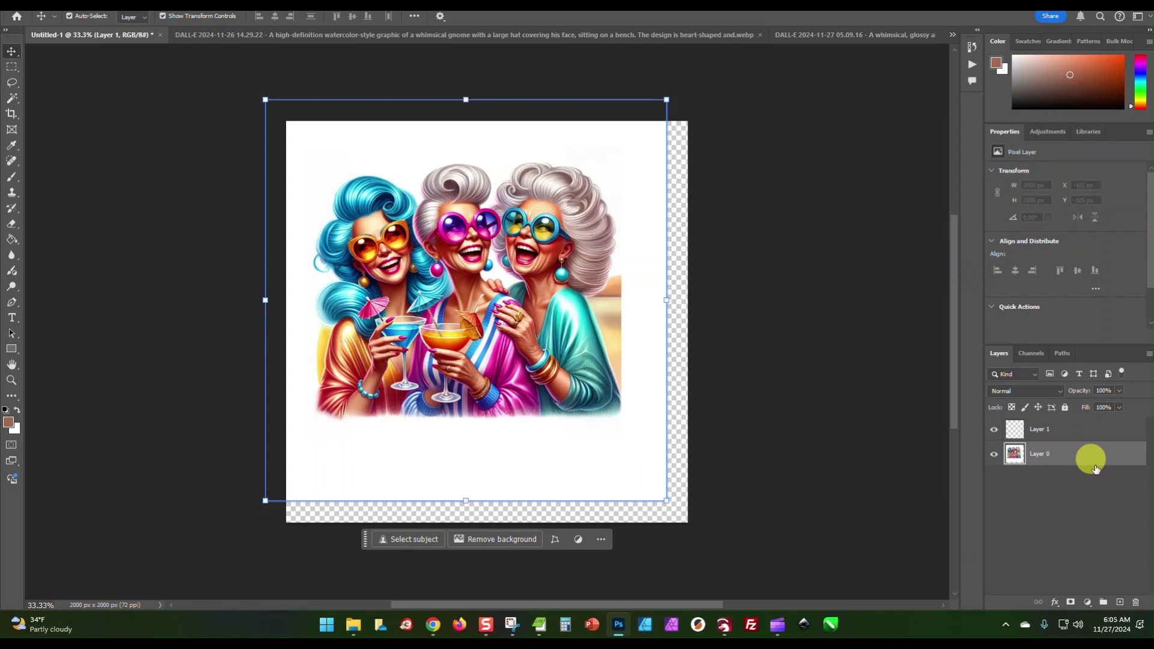
pyautogui.click(1136, 602)
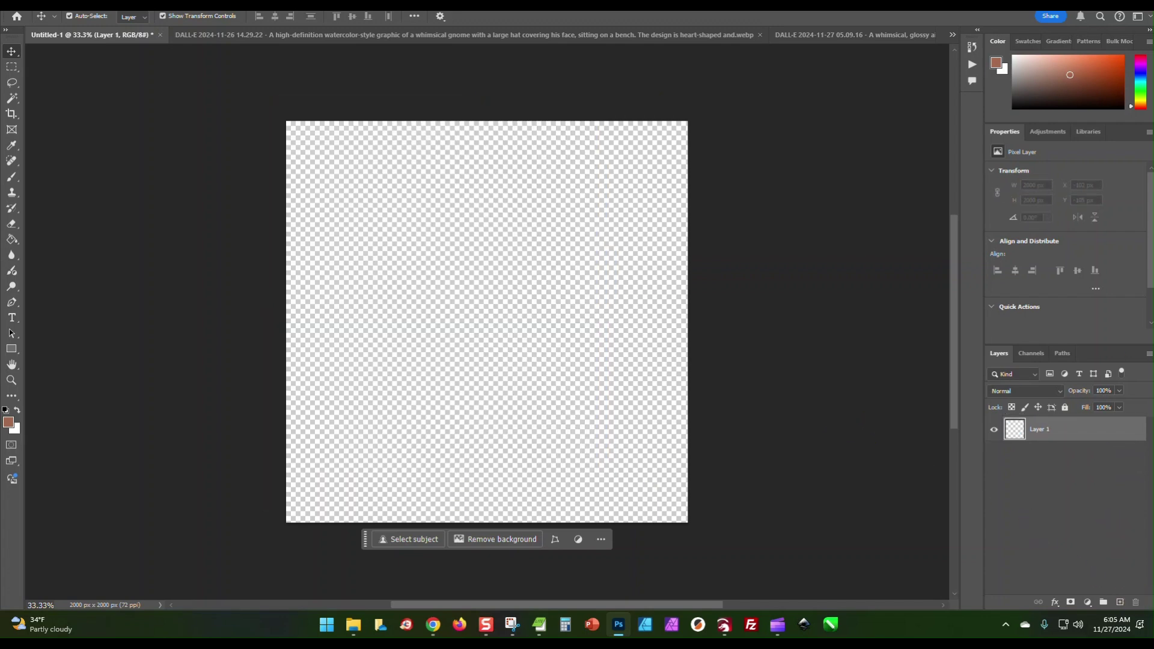
# - Place the floral mandala image and enlarge it to 1313 × 1313 px
pyautogui.moveTo(1153, 283); pyautogui.dragTo(483, 319)
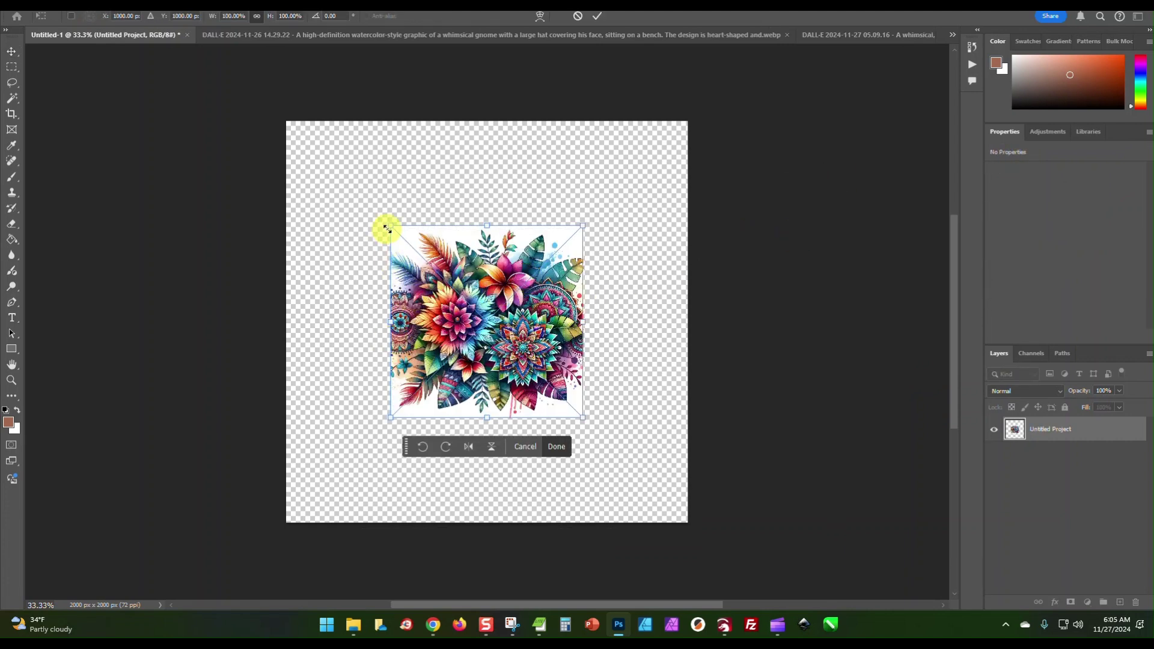
pyautogui.moveTo(390, 227); pyautogui.dragTo(330, 201)
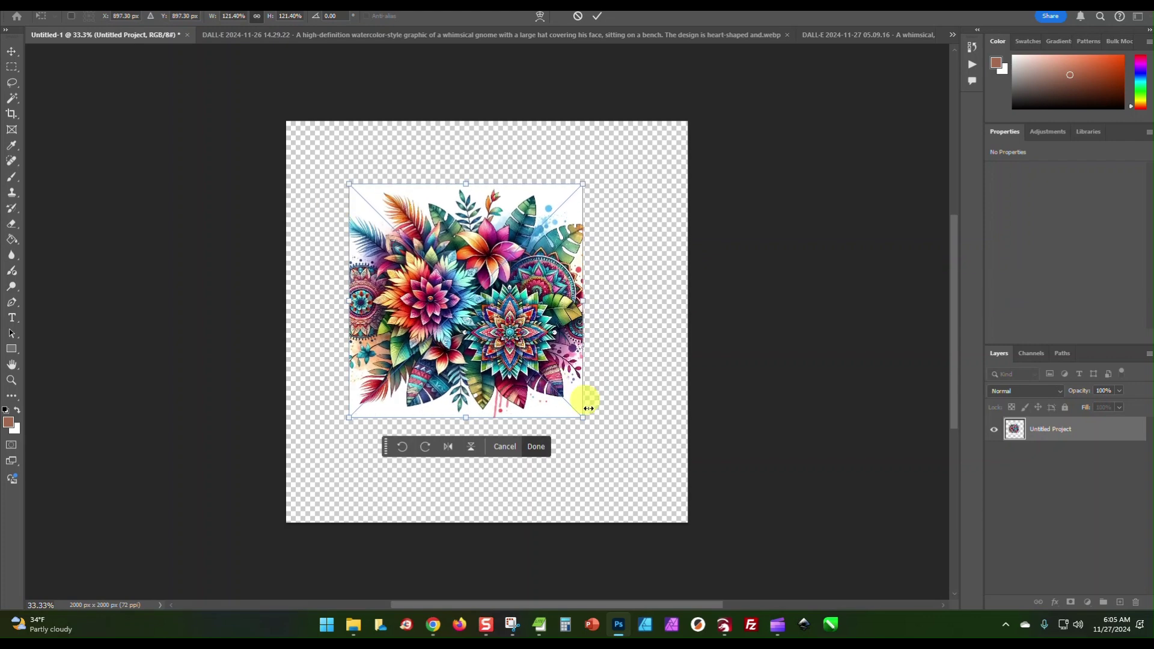
pyautogui.moveTo(582, 421); pyautogui.dragTo(612, 449)
pyautogui.click(1062, 434)
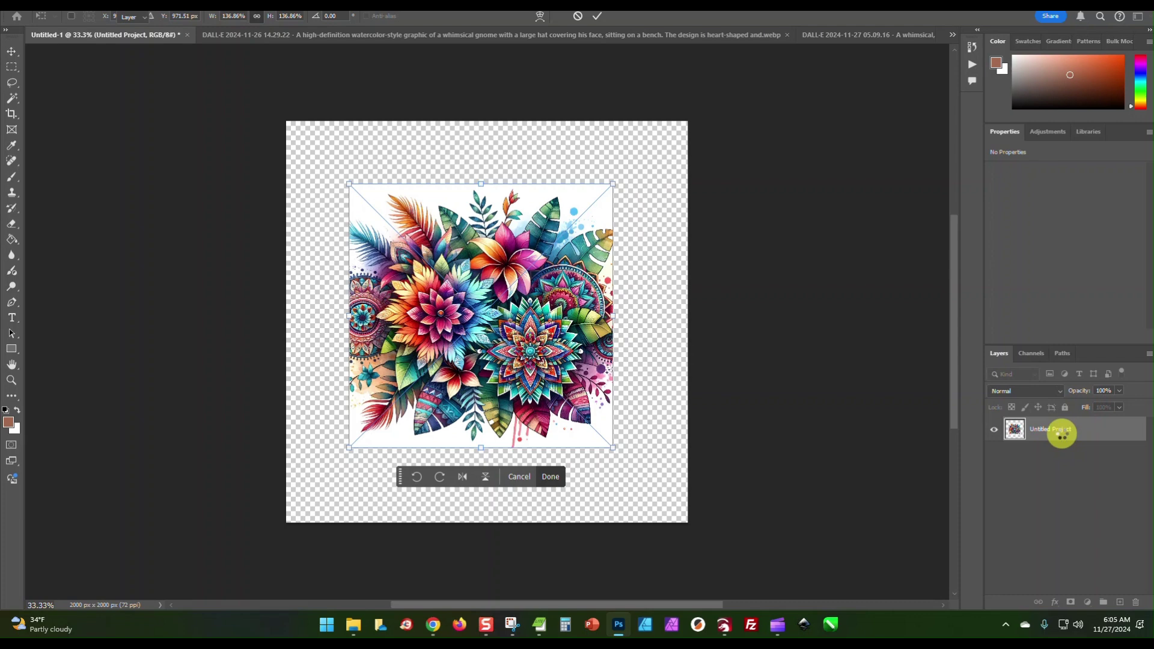
# - Generate a mandala-and-leaves strip on the left edge, choosing the third variation
pyautogui.click(13, 70)
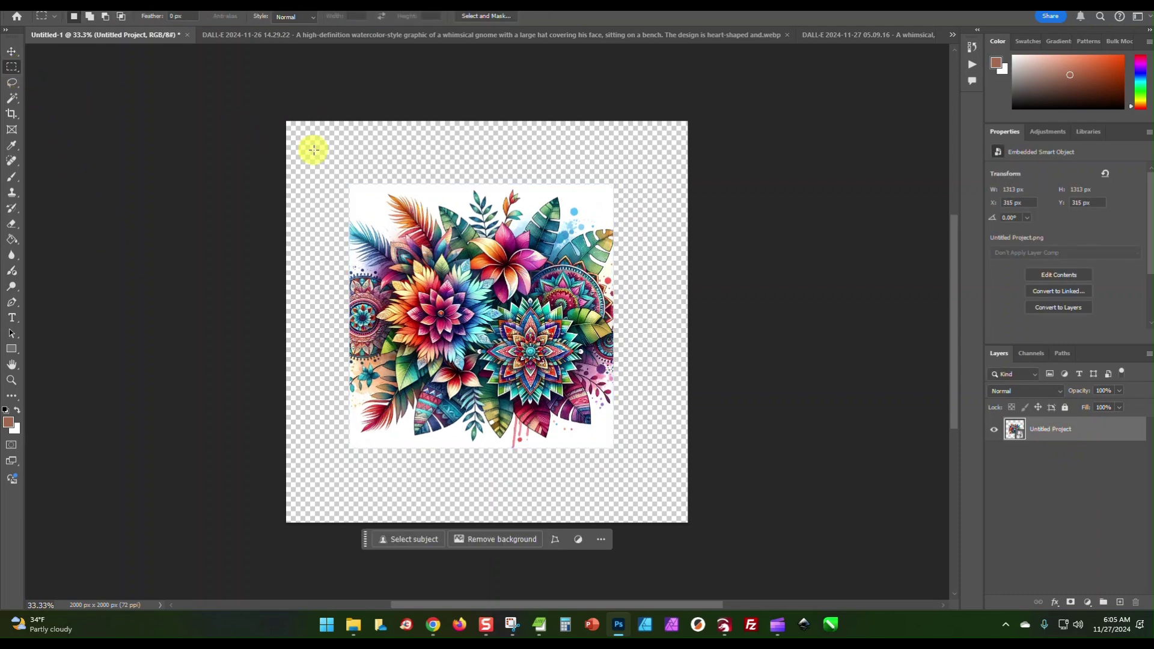
pyautogui.moveTo(312, 153); pyautogui.dragTo(369, 467)
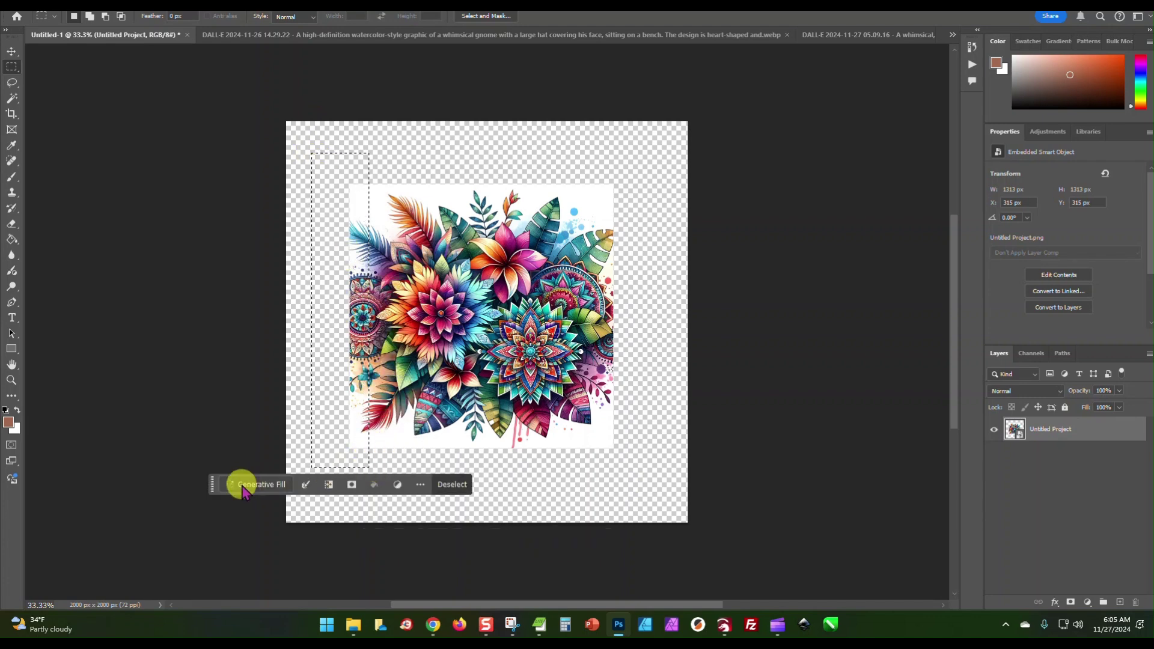
pyautogui.click(244, 484)
pyautogui.click(458, 484)
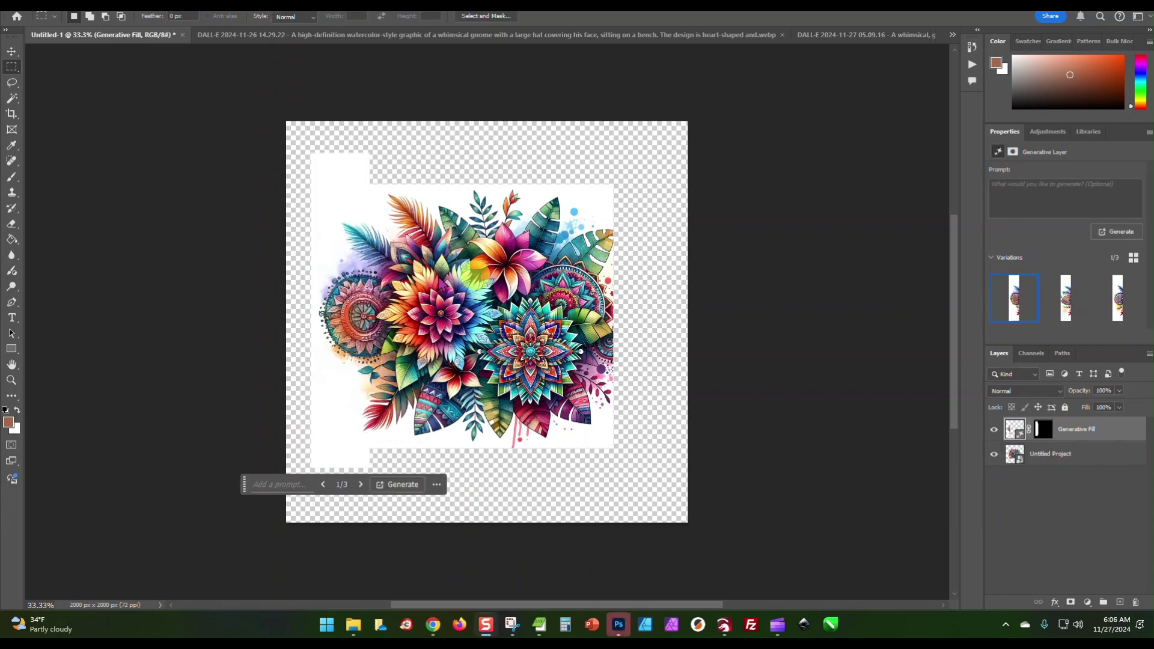
pyautogui.click(360, 485)
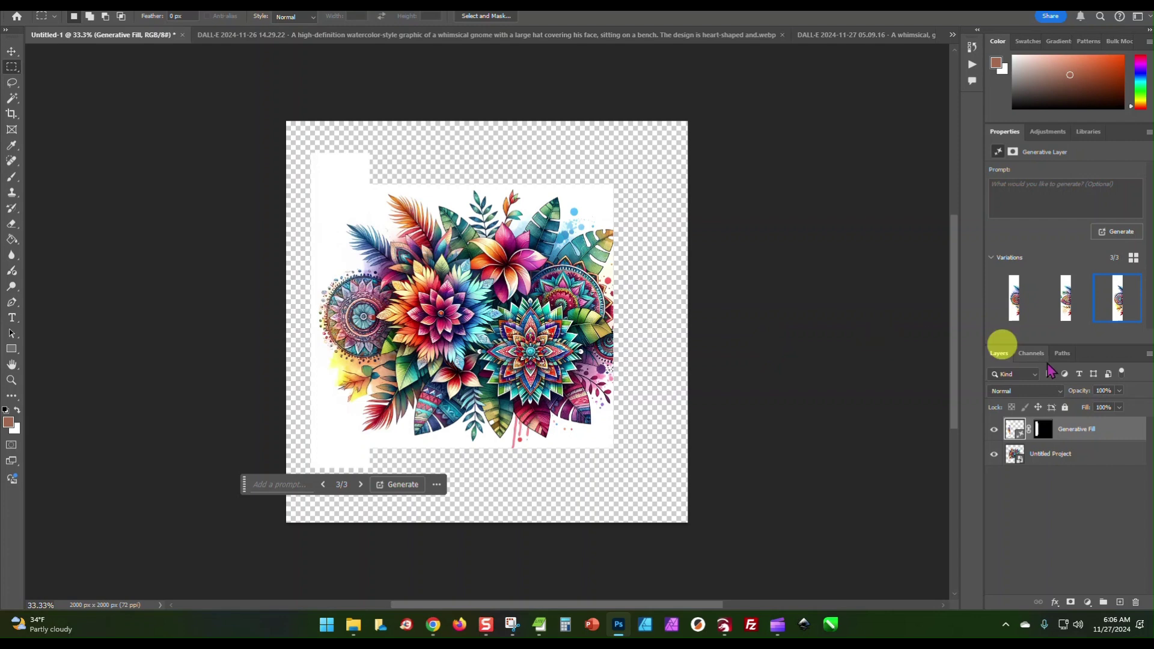
# - Generate a leafy strip on the mandala's right edge, set to variation 3 of 3
pyautogui.moveTo(587, 156); pyautogui.dragTo(645, 473)
pyautogui.click(535, 484)
pyautogui.click(740, 488)
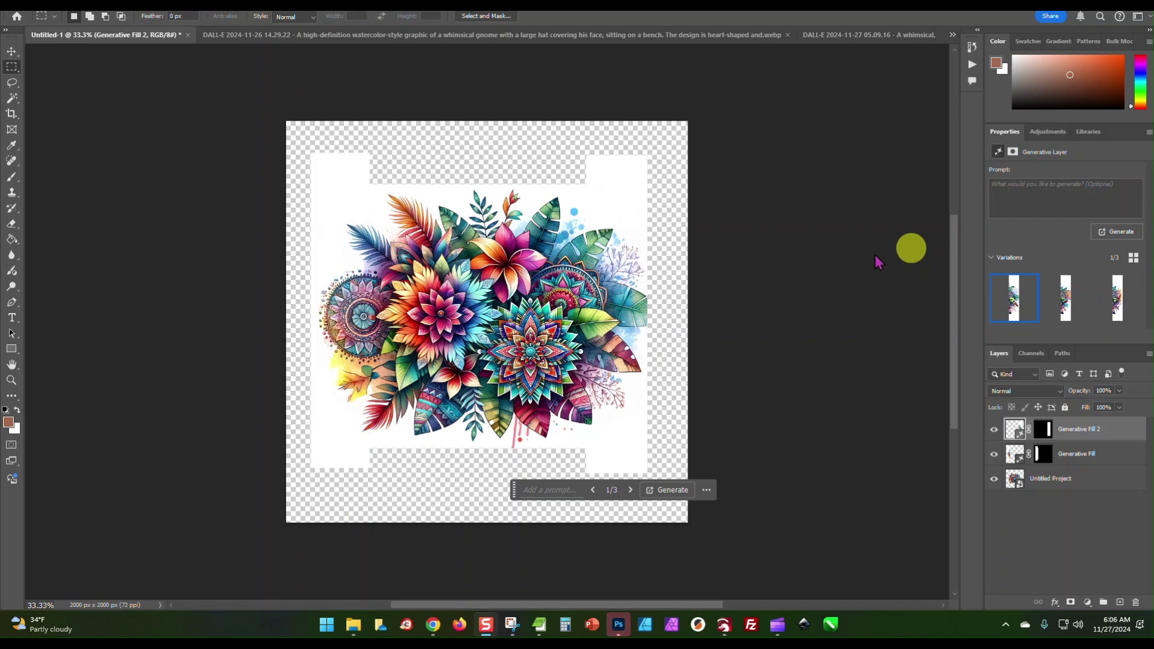
pyautogui.click(630, 490)
pyautogui.click(630, 490)
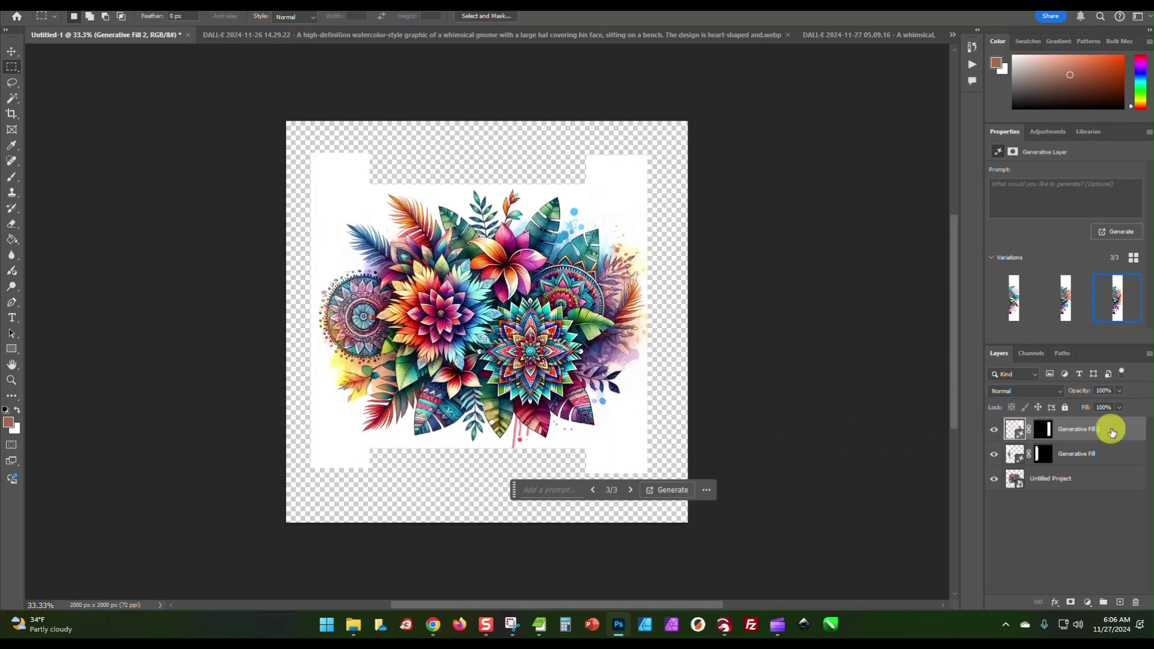
# - Flatten all layers of the widened mandala into a single Background layer
pyautogui.rightClick(1112, 431)
pyautogui.click(1058, 214)
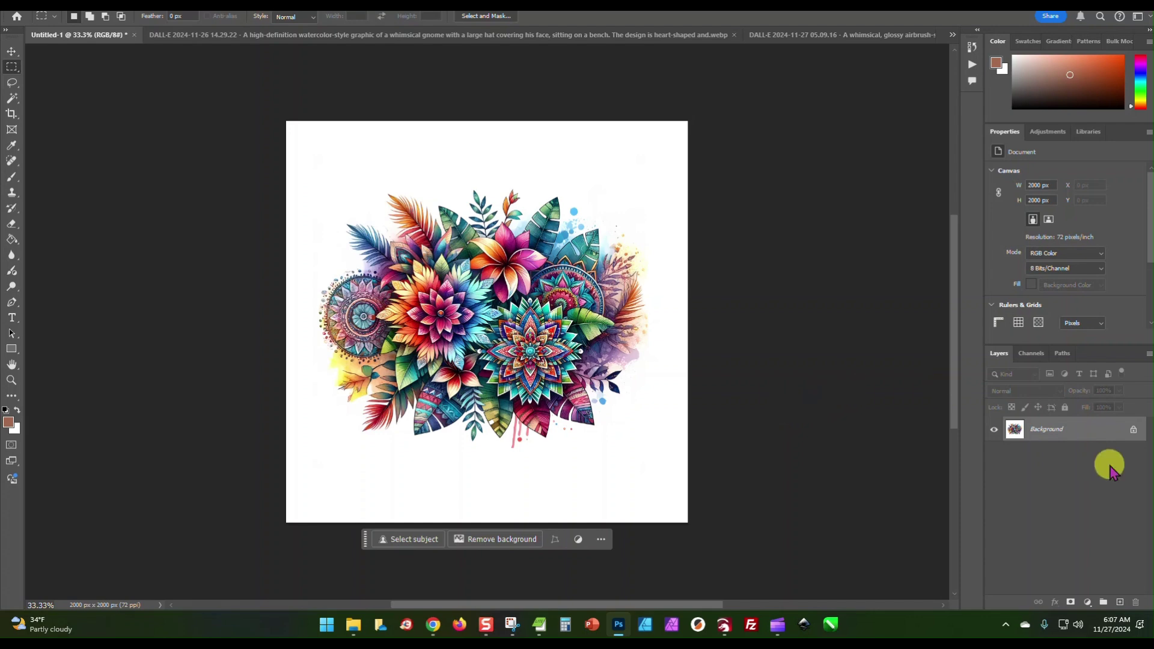
# - Add a new empty layer and delete the flattened mandala layer
pyautogui.click(1120, 603)
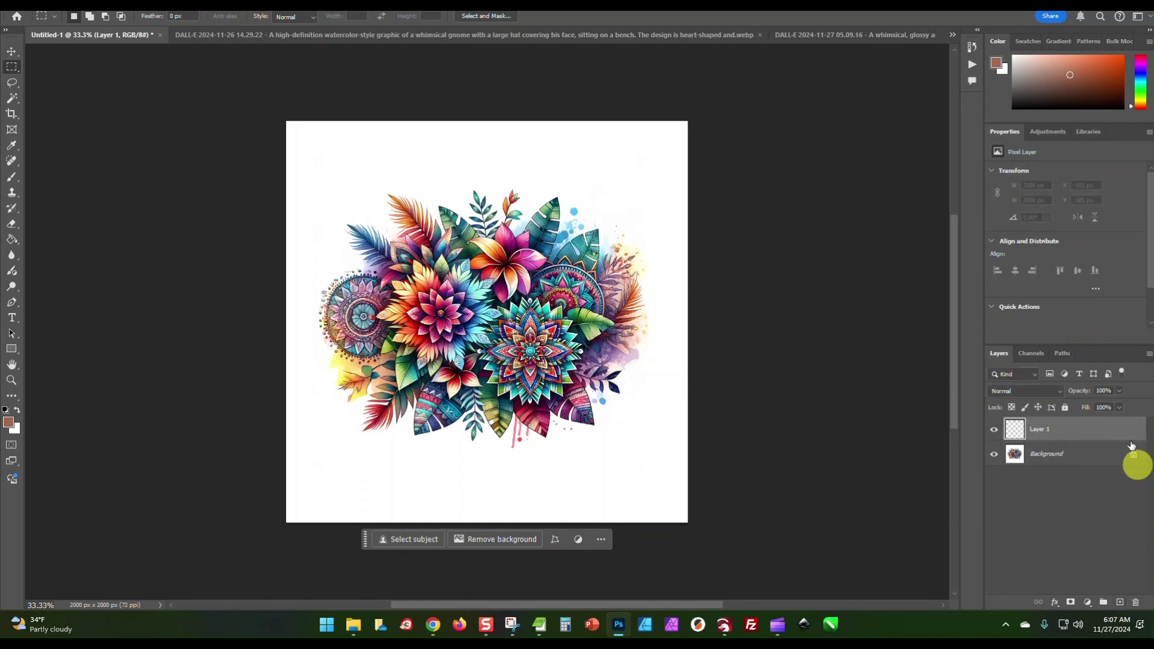
pyautogui.click(1134, 464)
pyautogui.moveTo(1134, 464); pyautogui.dragTo(1135, 602)
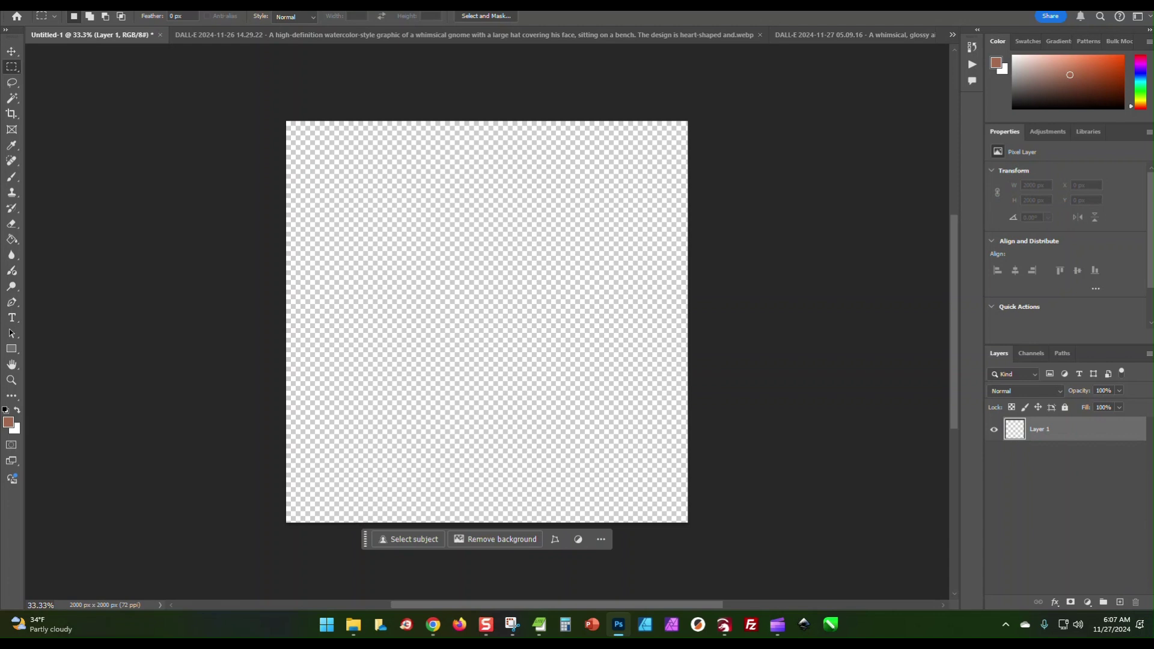
# - Place the gnome illustration at 1156 × 1156 px and nudge it toward the centre
pyautogui.moveTo(1153, 276); pyautogui.dragTo(476, 294)
pyautogui.moveTo(385, 220); pyautogui.dragTo(343, 201)
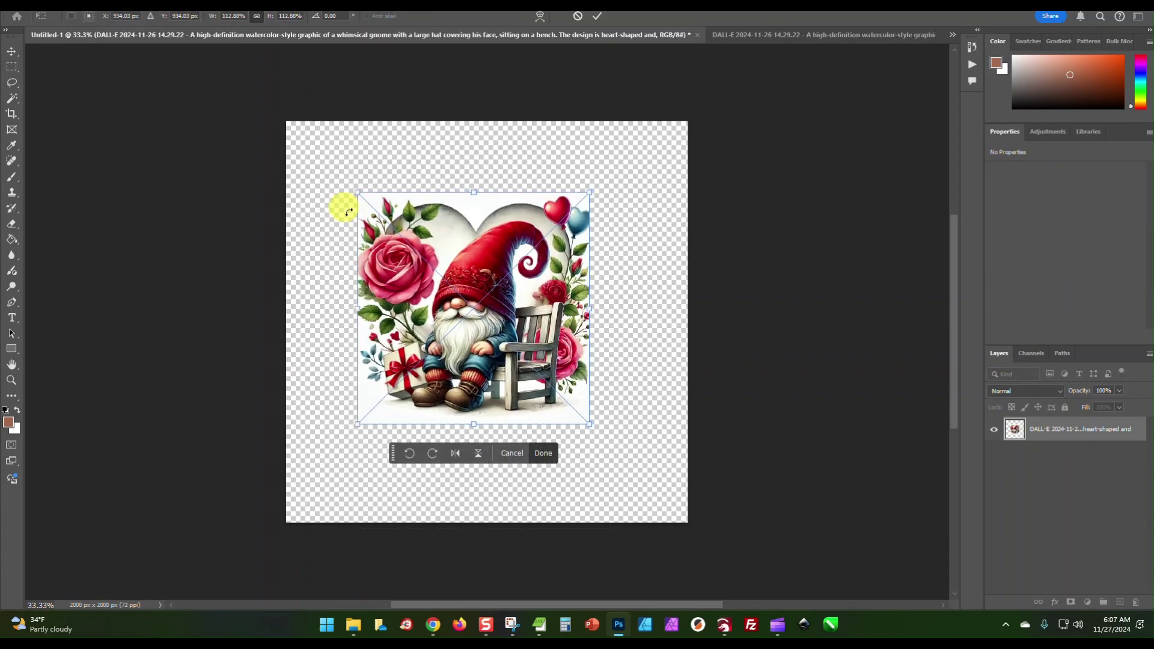
pyautogui.click(541, 453)
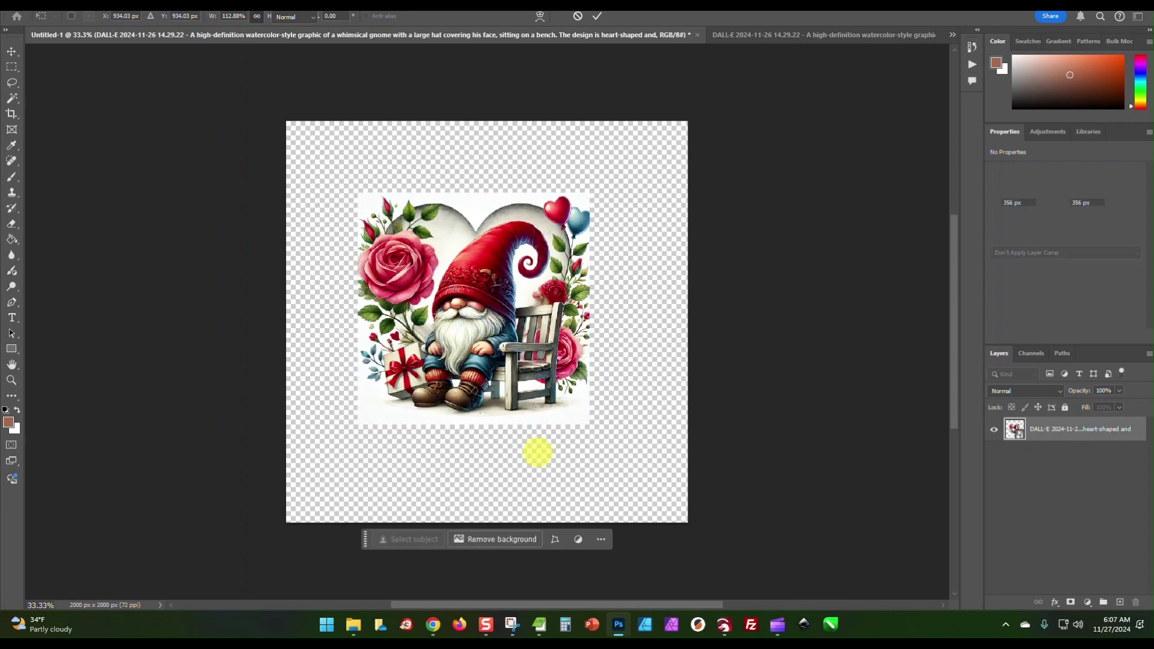
pyautogui.click(10, 51)
pyautogui.moveTo(467, 322); pyautogui.dragTo(481, 328)
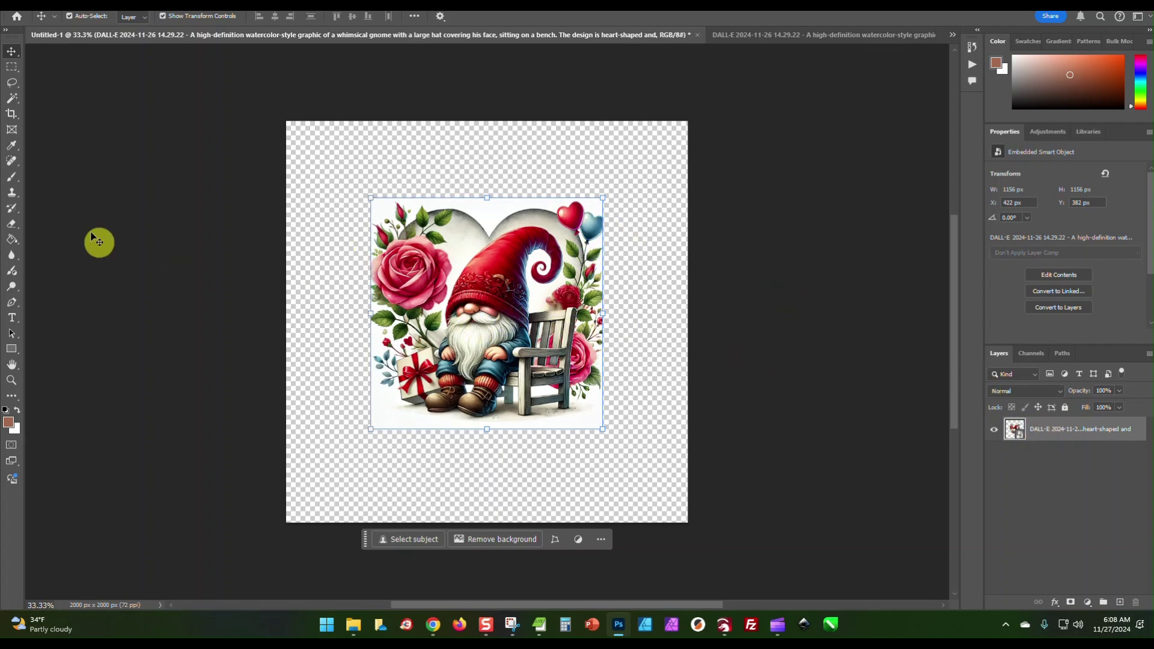
# - Generate a fill for the gnome's left gap, then select the right gap for Generative Fill
pyautogui.click(11, 67)
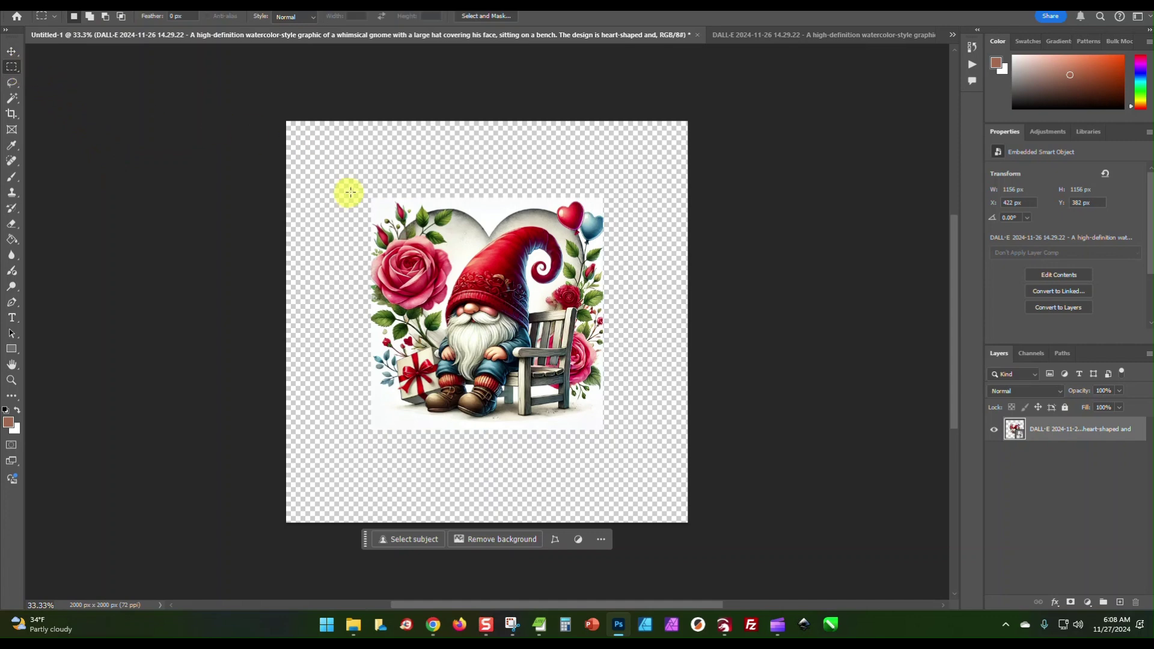
pyautogui.moveTo(350, 191); pyautogui.dragTo(388, 435)
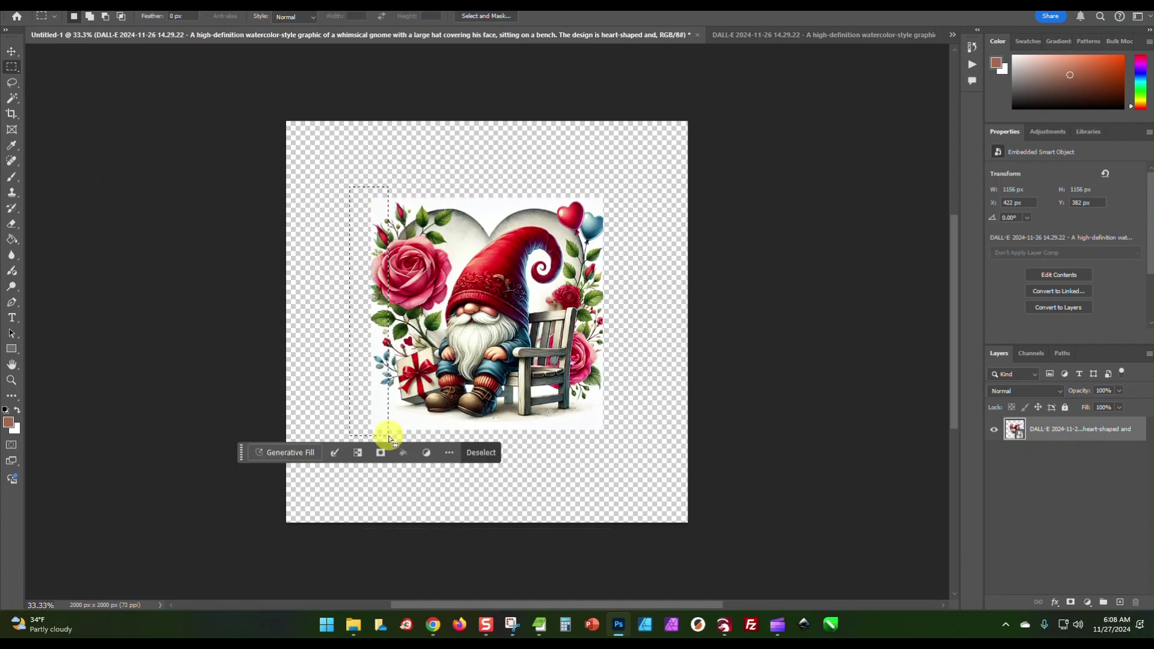
pyautogui.click(288, 455)
pyautogui.click(486, 456)
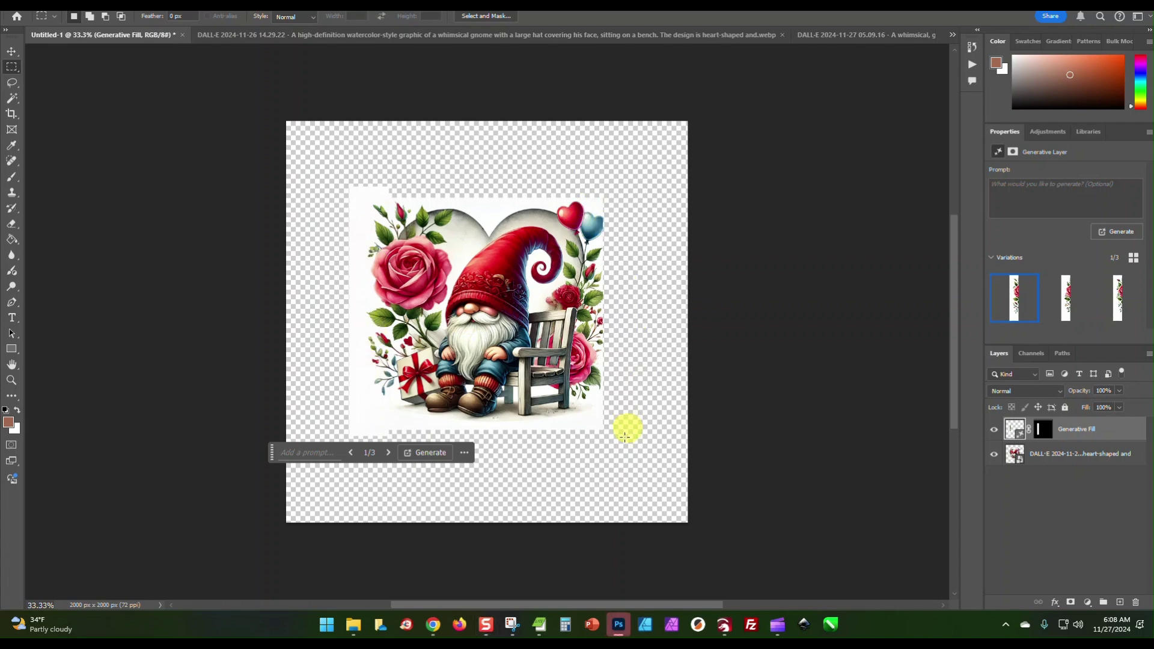
pyautogui.moveTo(588, 186); pyautogui.dragTo(629, 439)
pyautogui.click(519, 457)
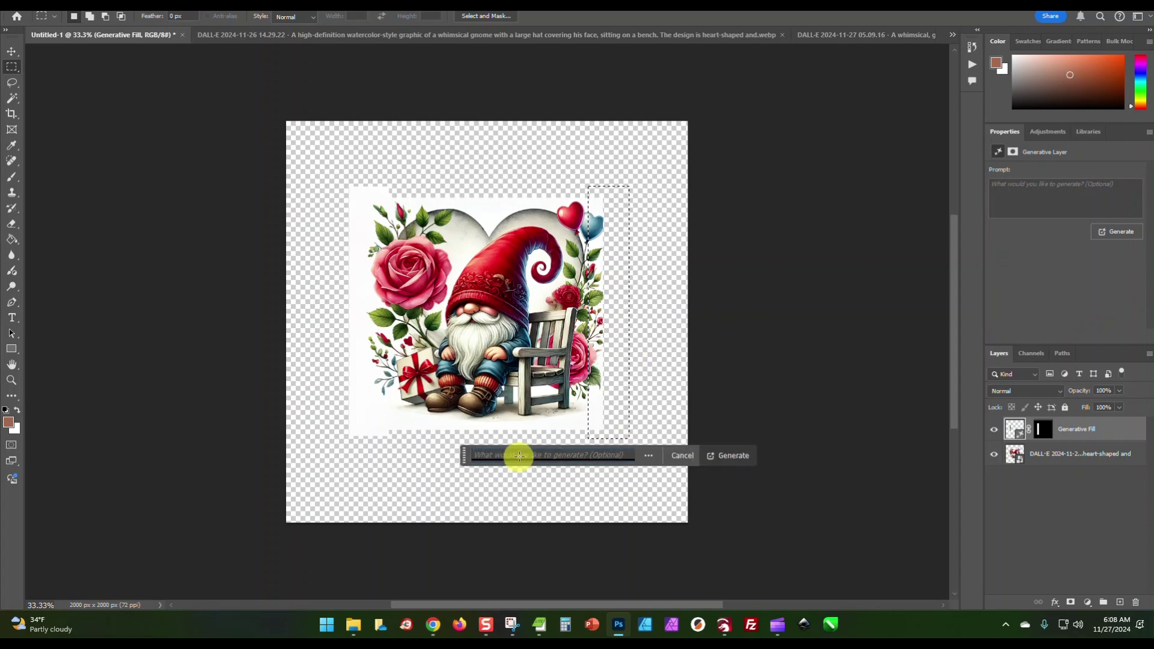
# - Generate content for the gnome's right gap and flatten the image into one layer
pyautogui.click(730, 463)
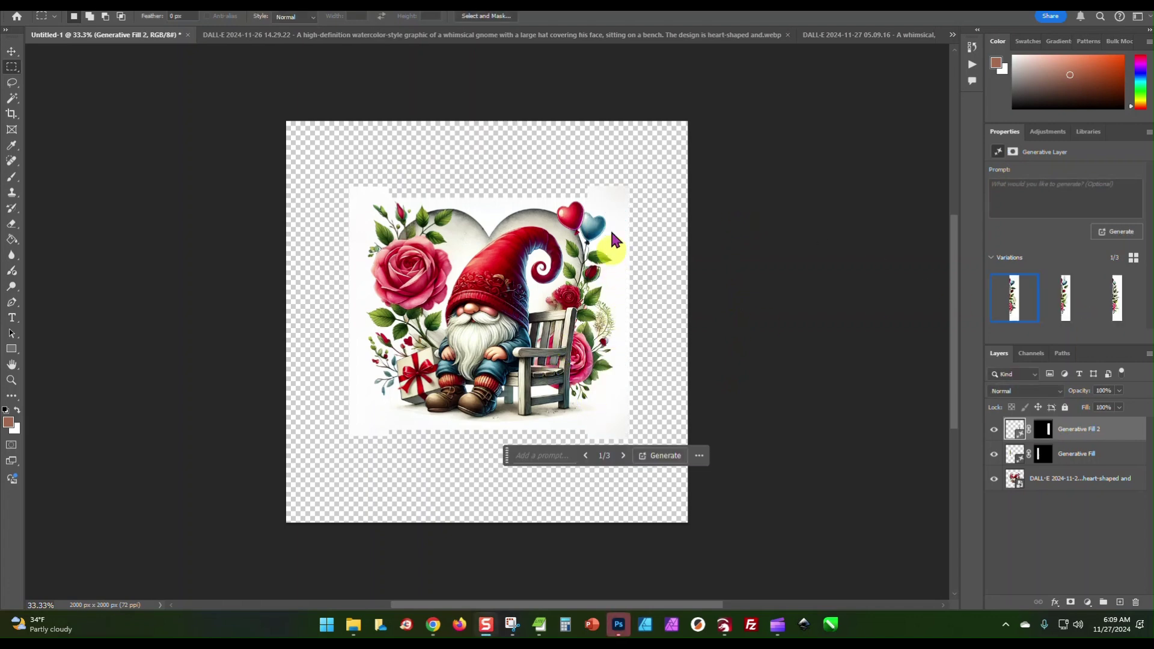
pyautogui.rightClick(1085, 479)
pyautogui.click(1055, 184)
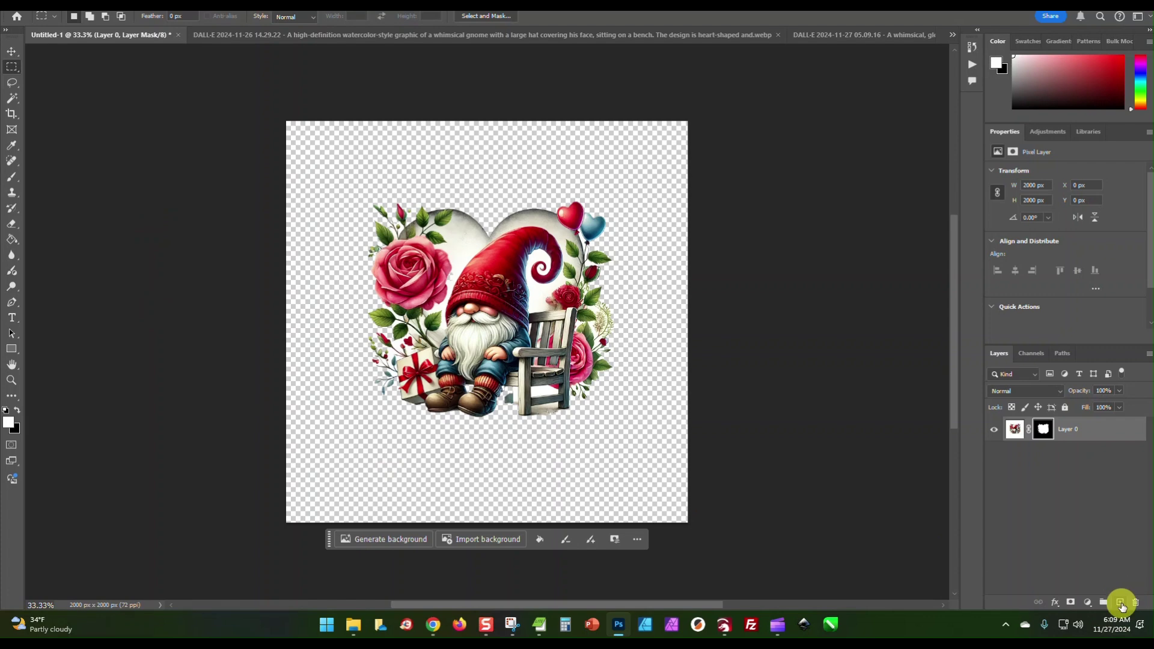
# - Add a new layer below Layer 0 and fill it terracotta brown with the Paint Bucket
pyautogui.click(1120, 602)
pyautogui.click(994, 453)
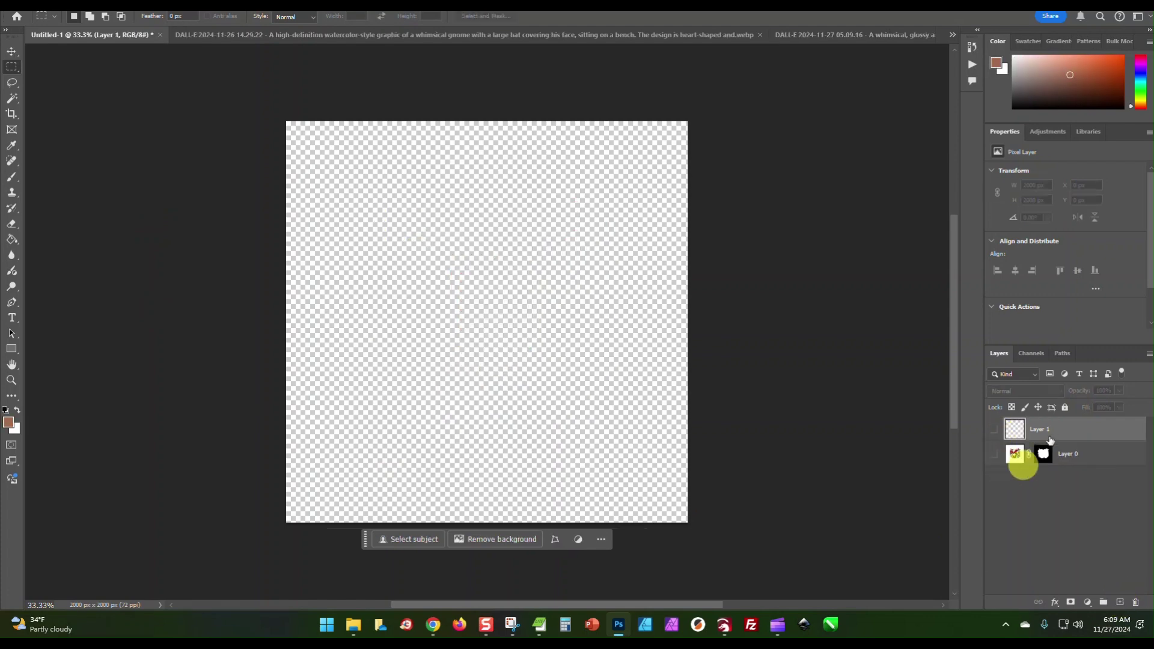
pyautogui.click(995, 429)
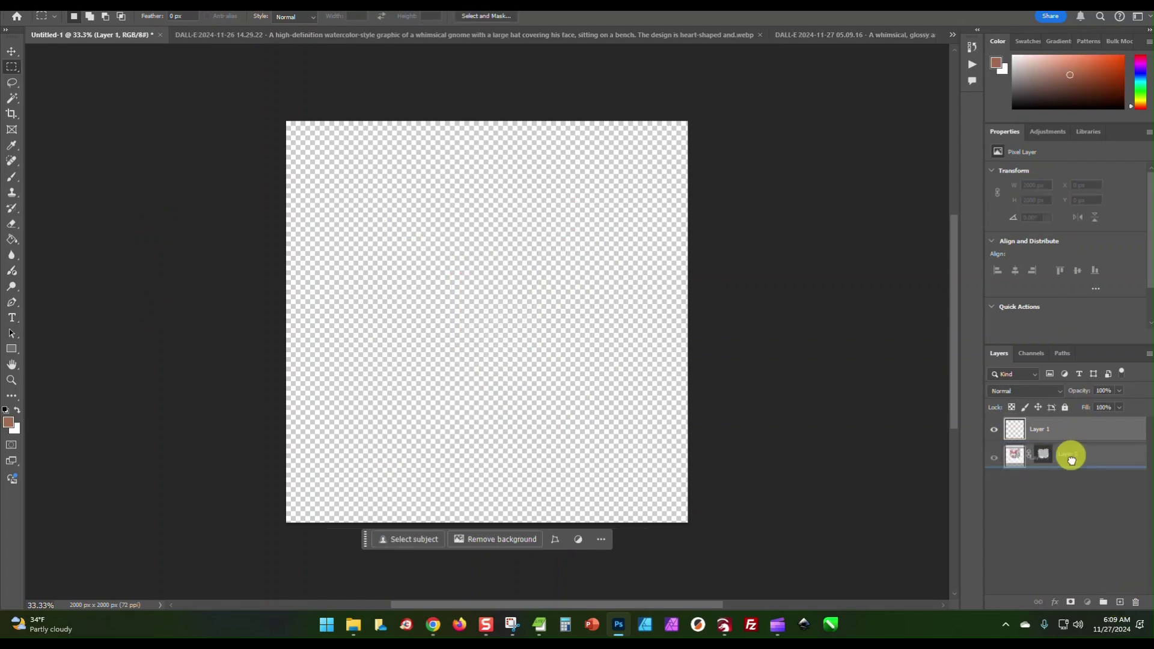
pyautogui.hotkey('ctrl', '[')
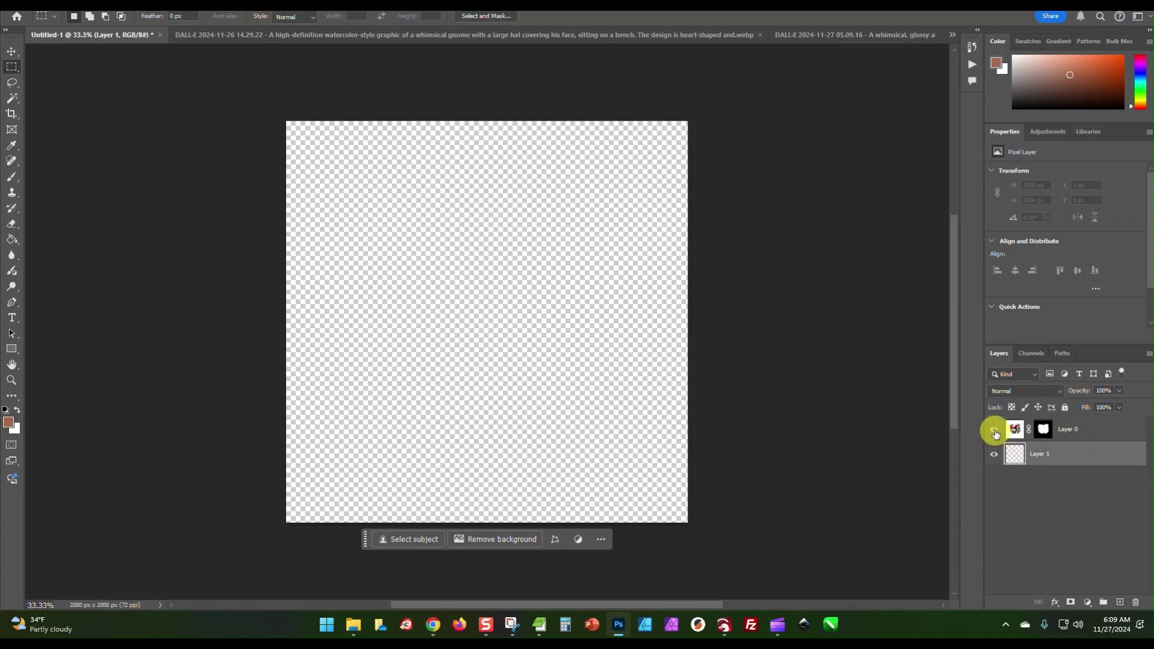
pyautogui.click(994, 431)
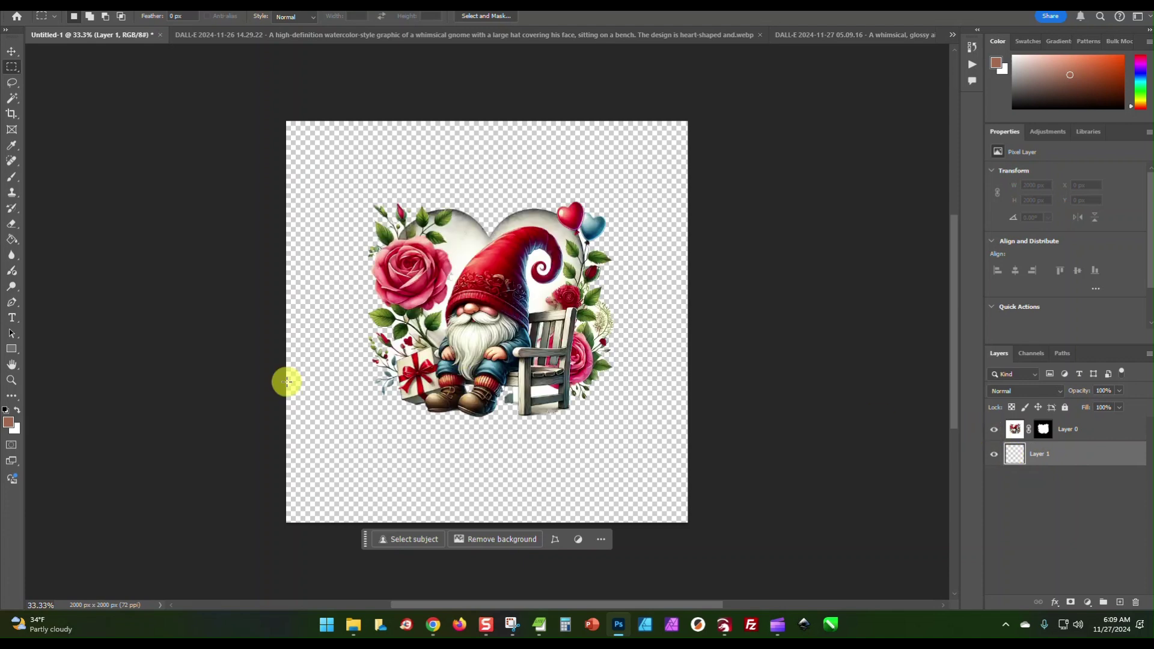
pyautogui.click(12, 240)
pyautogui.click(306, 159)
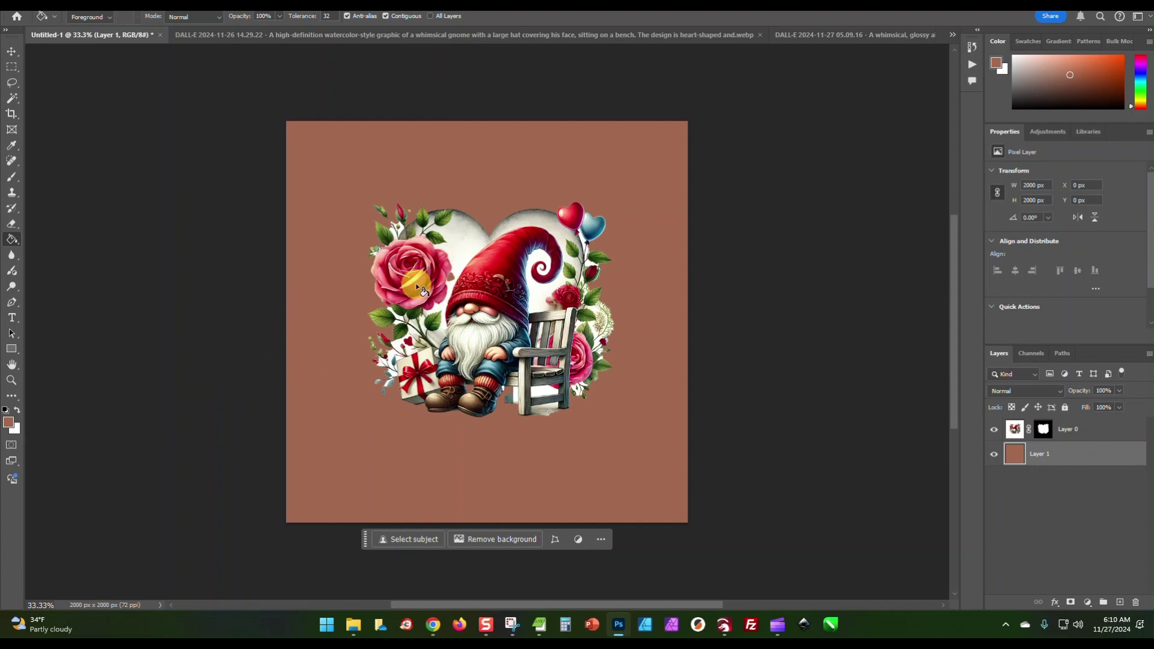
# - Disable Layer 0's mask and delete the gnome layer
pyautogui.click(1085, 435)
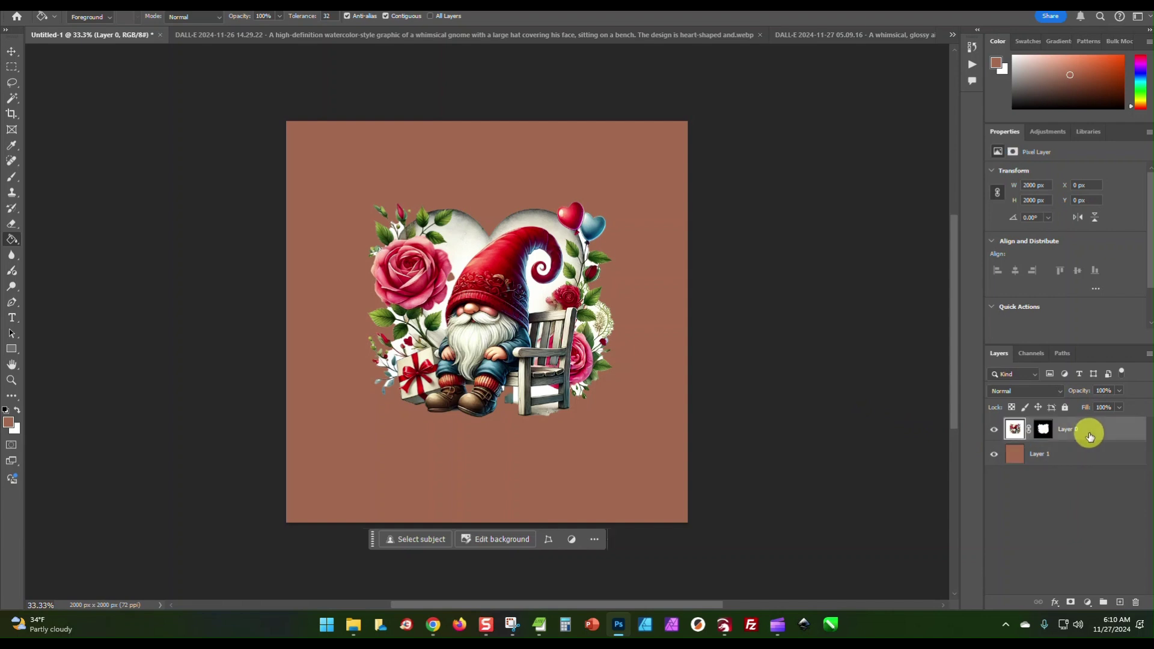
pyautogui.rightClick(1086, 431)
pyautogui.click(1067, 366)
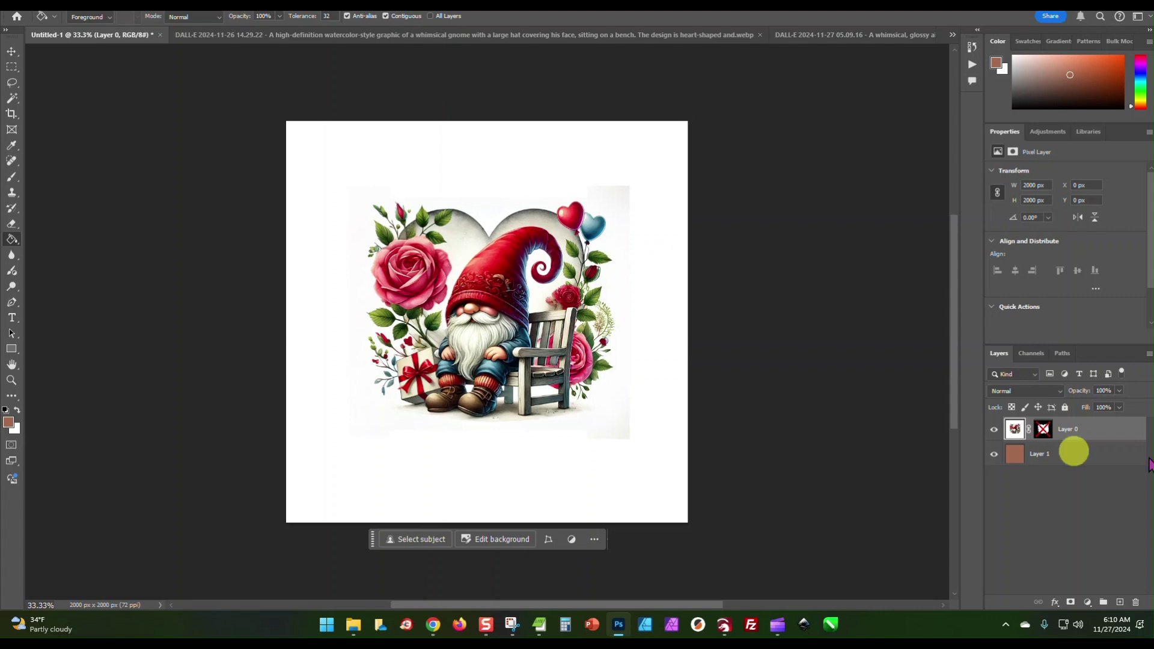
pyautogui.moveTo(1114, 431); pyautogui.dragTo(1136, 601)
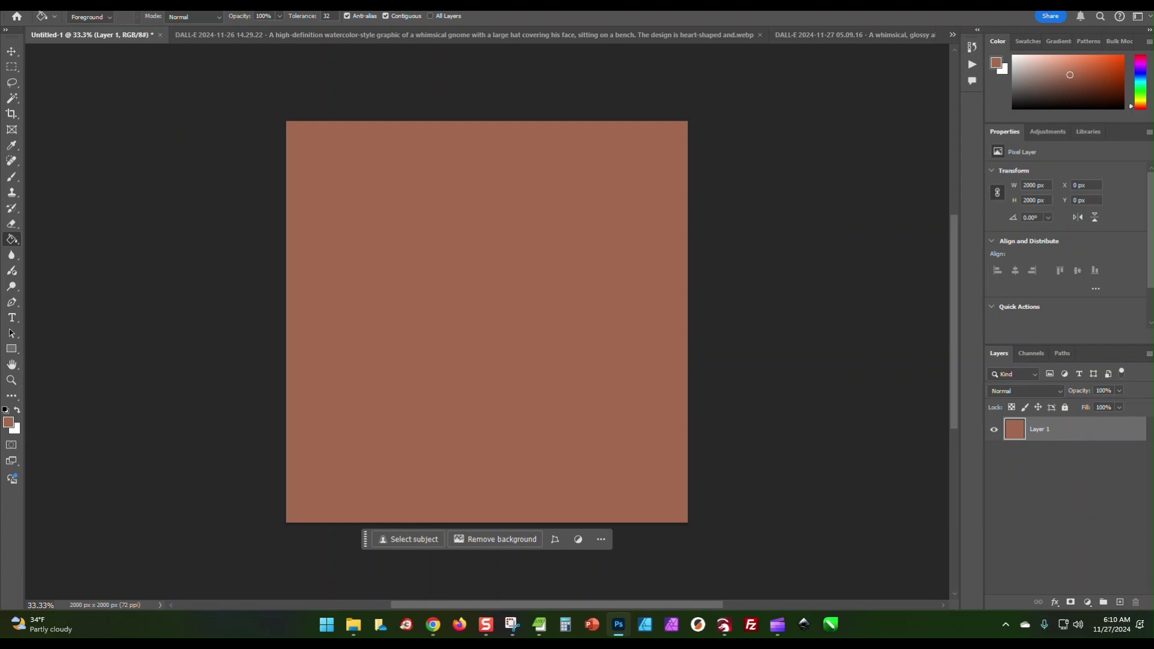
# - Place the pink rose and butterfly illustration onto the Untitled-1 canvas
pyautogui.moveTo(930, 252); pyautogui.dragTo(496, 323)
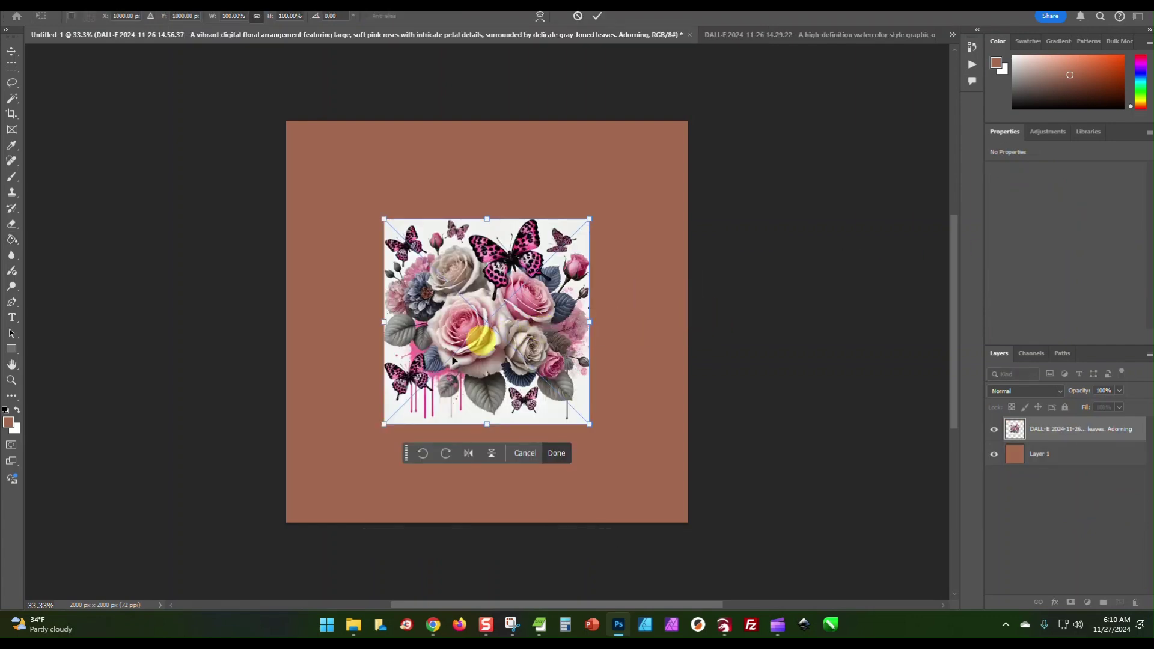
pyautogui.press('Return')
pyautogui.press('g')
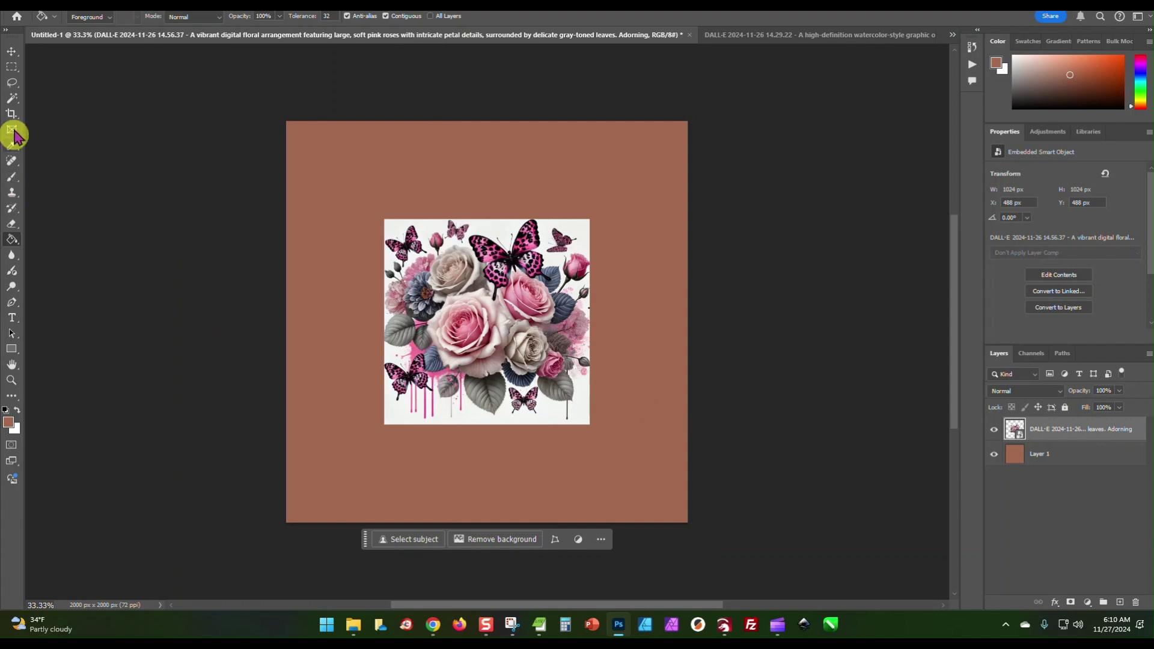
# - Hide the brown Layer 1 background and Generative Fill the empty strip left of the roses
pyautogui.click(11, 67)
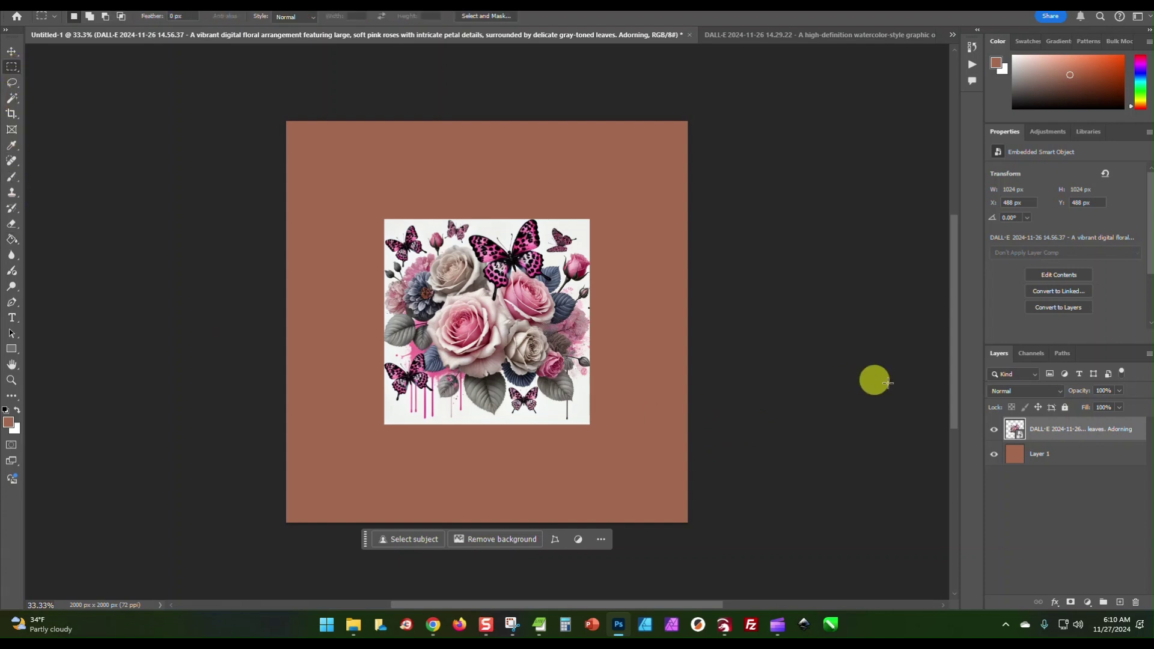
pyautogui.click(994, 454)
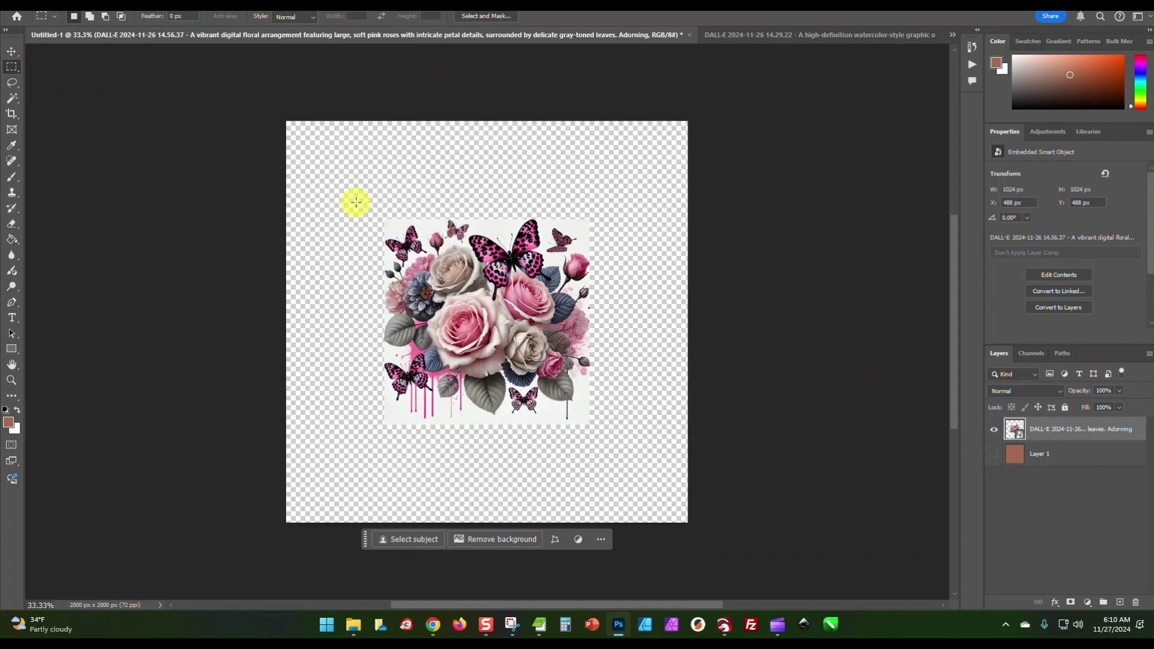
pyautogui.moveTo(368, 208); pyautogui.dragTo(395, 433)
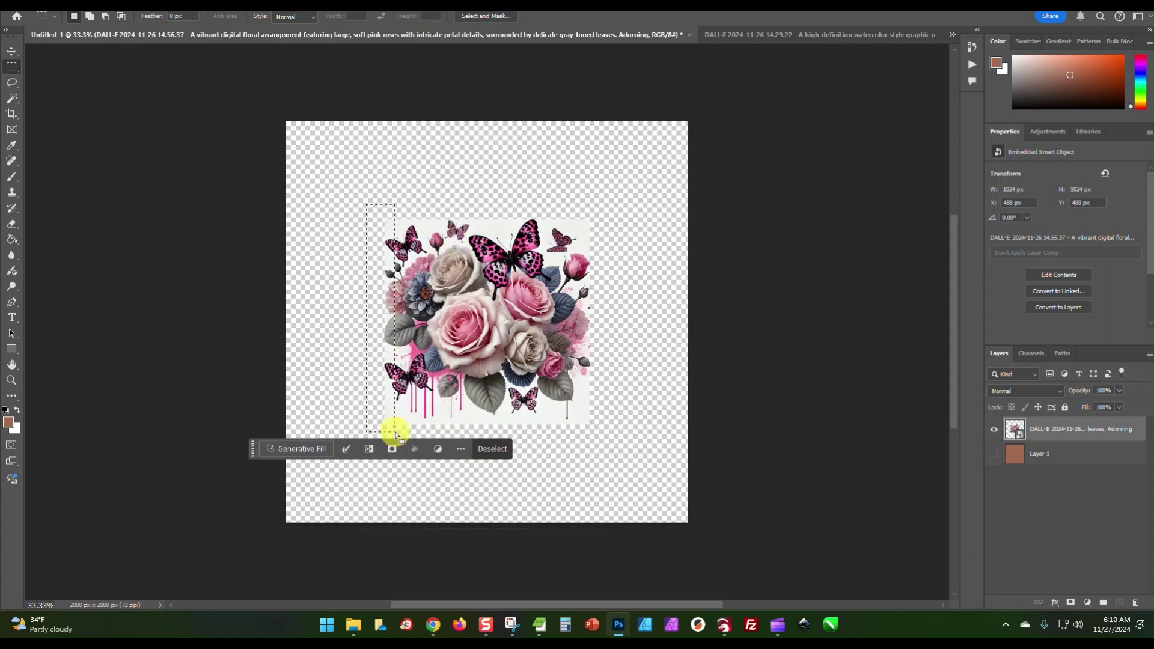
pyautogui.click(299, 452)
pyautogui.click(504, 446)
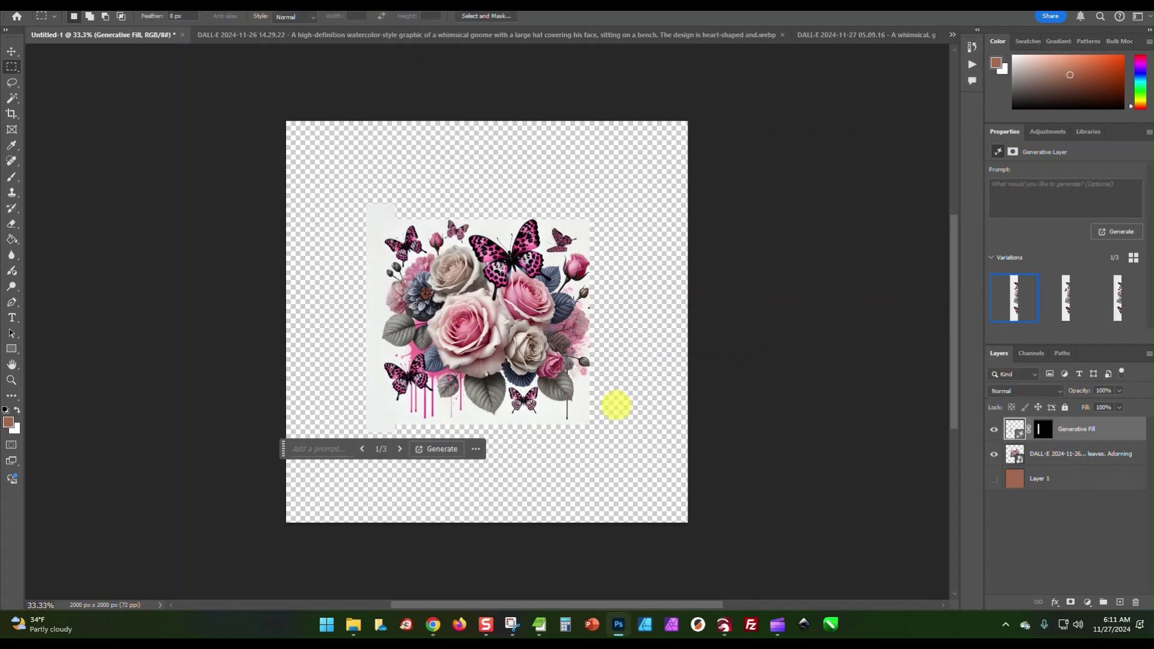
# - Generative Fill the empty strip right of the roses and keep variation 2 of 3
pyautogui.moveTo(577, 206); pyautogui.dragTo(612, 432)
pyautogui.click(514, 449)
pyautogui.click(718, 451)
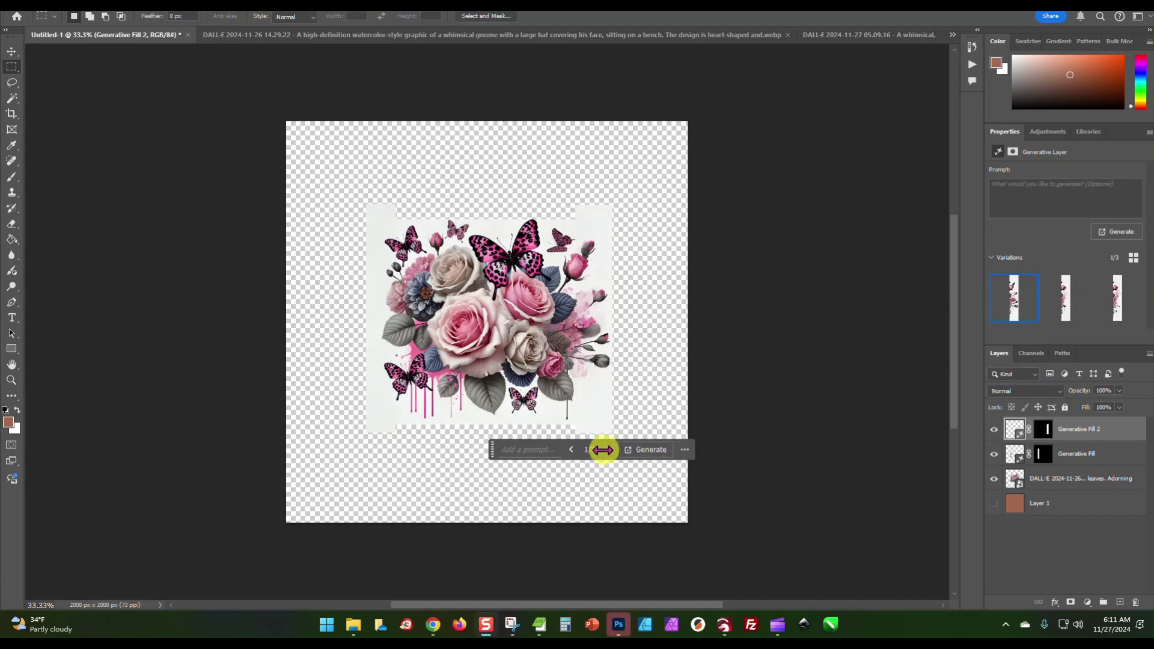
pyautogui.click(610, 450)
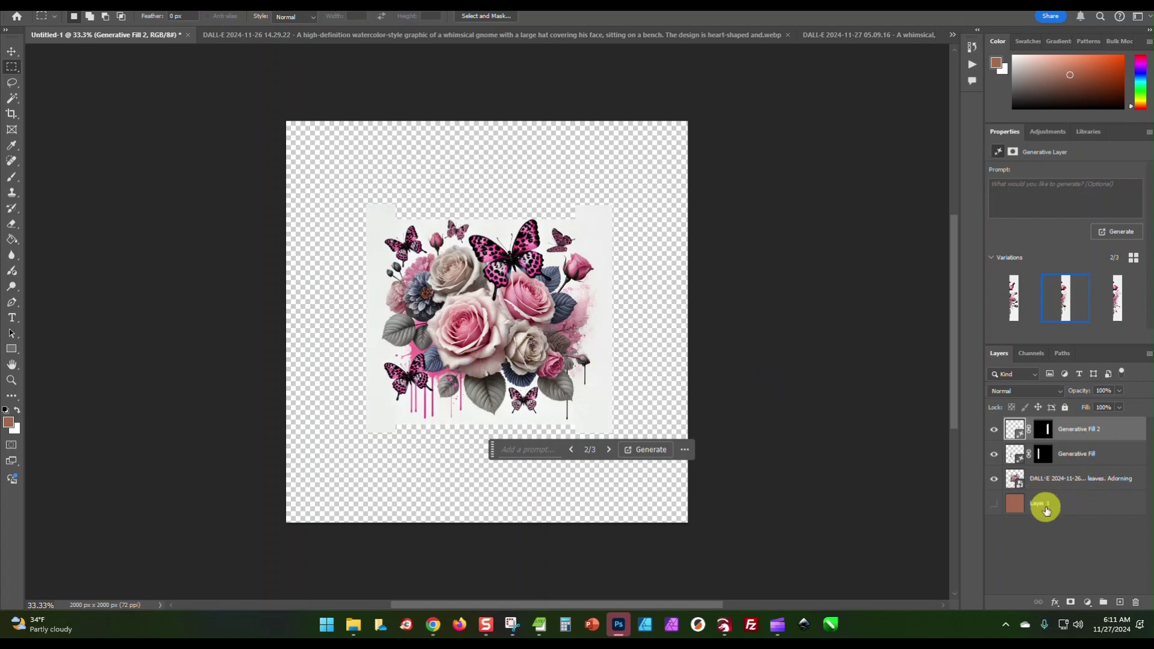
# - Delete the brown Layer 1, then Merge Visible both Generative Fill layers into one
pyautogui.click(1079, 504)
pyautogui.click(1138, 603)
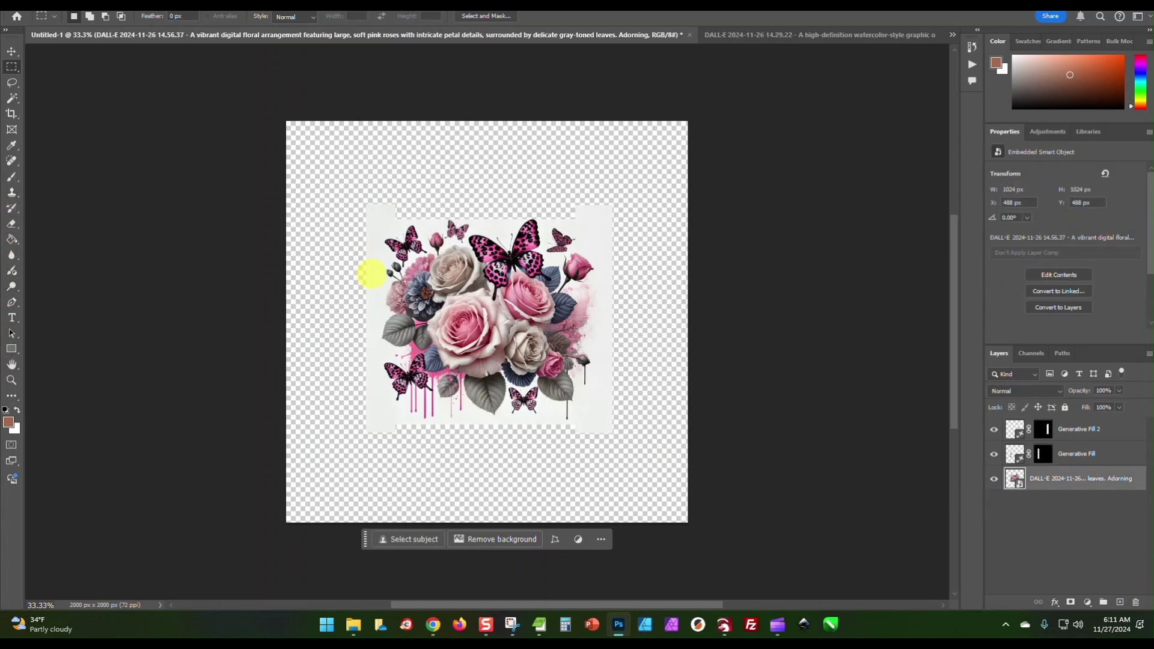
pyautogui.click(12, 52)
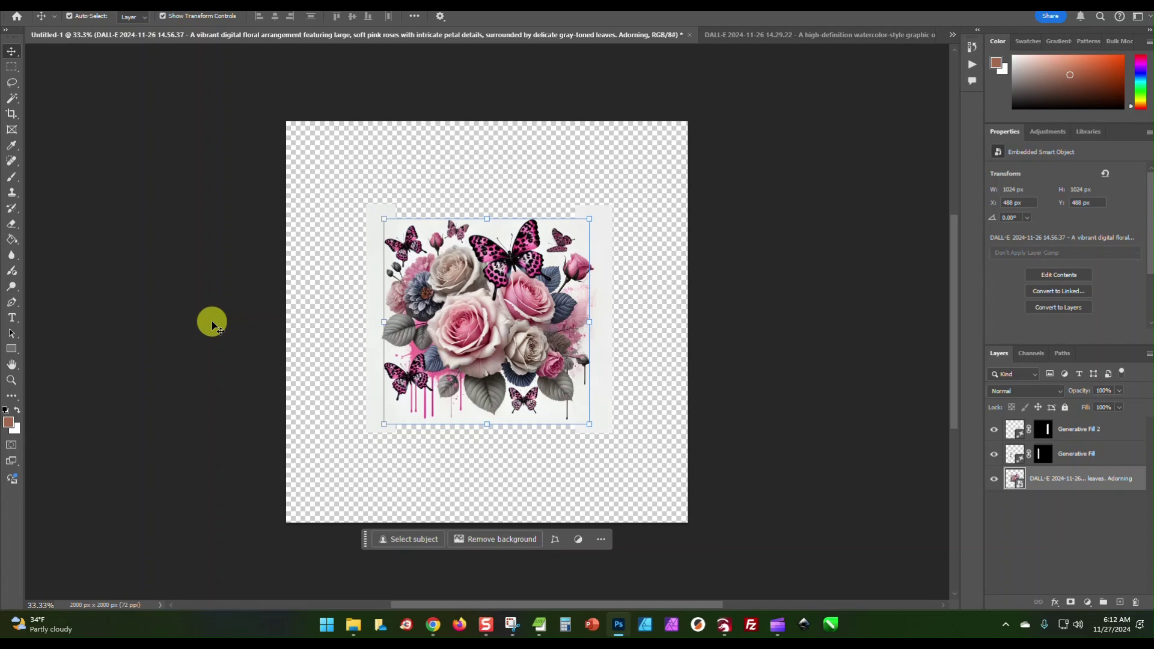
pyautogui.click(1109, 460)
pyautogui.click(1100, 432)
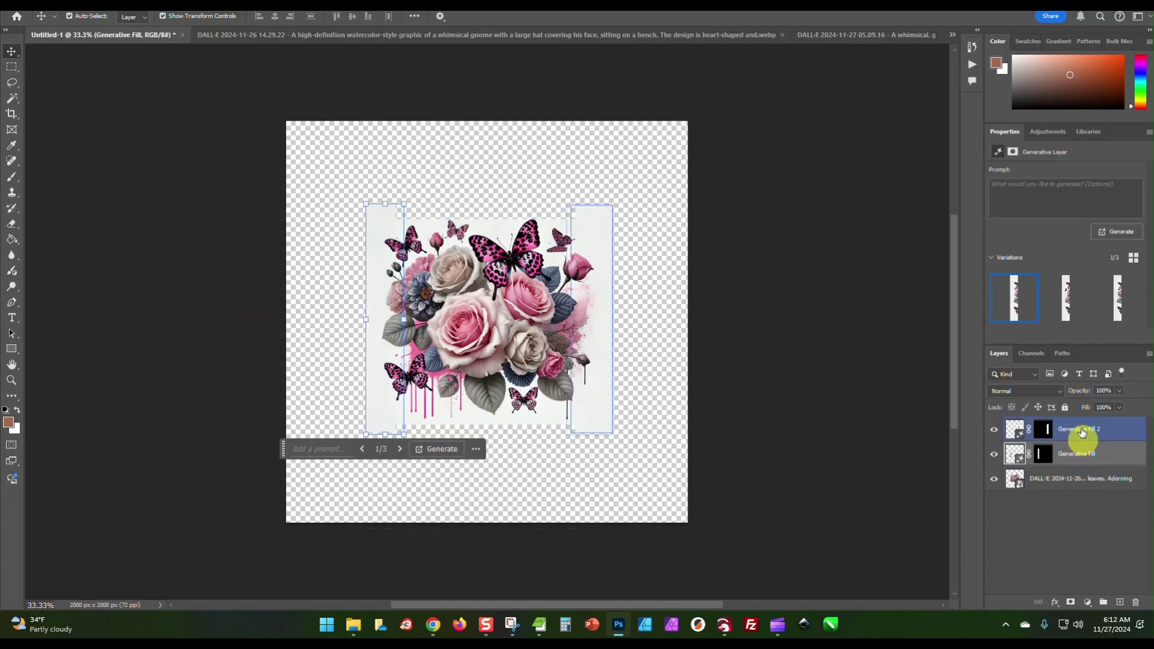
pyautogui.rightClick(1079, 434)
pyautogui.click(1052, 187)
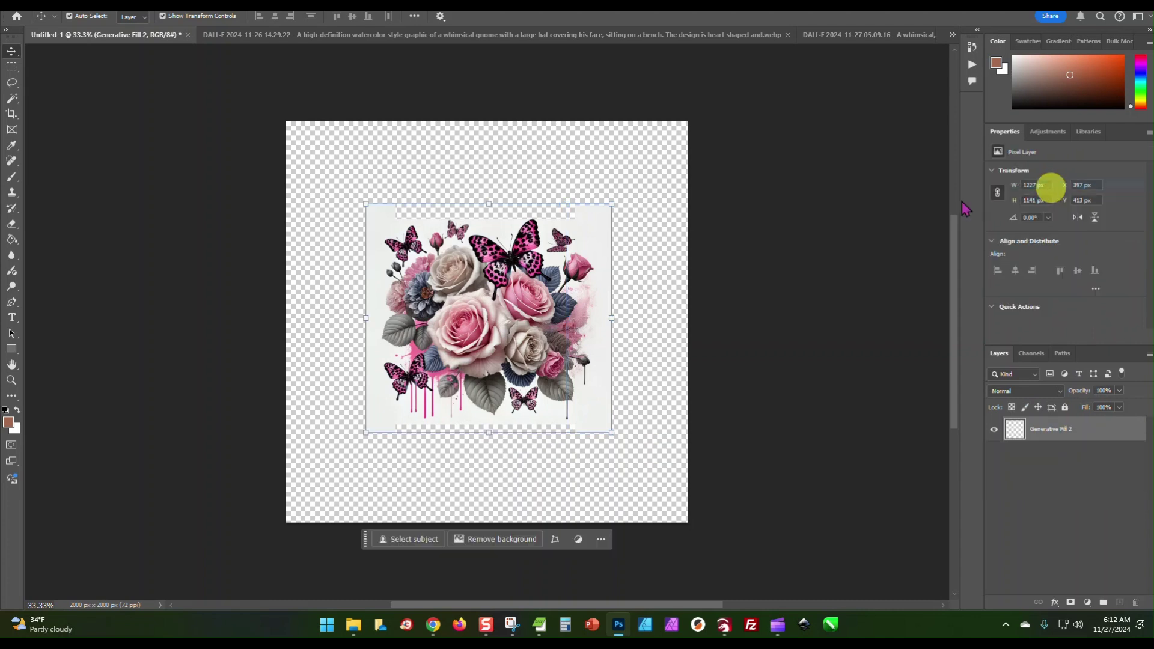